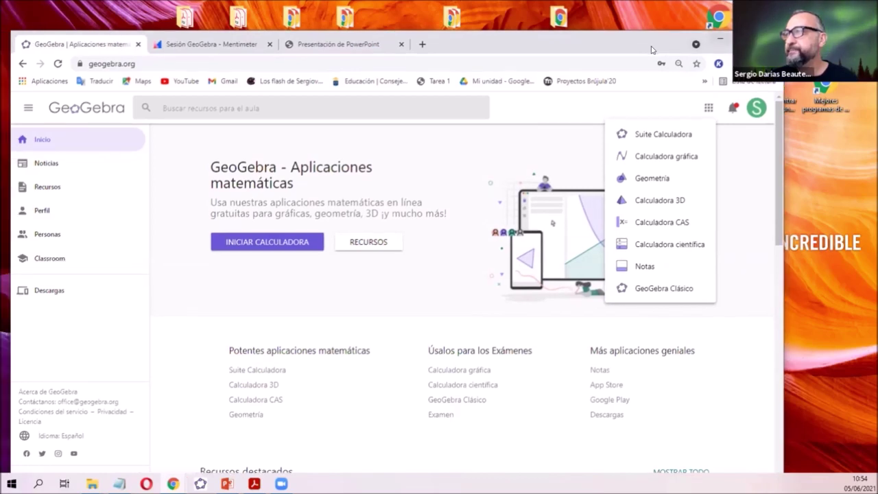
# - Maximize the browser window, open GeoGebra Clásico, and close its settings panel
pyautogui.doubleClick(652, 49)
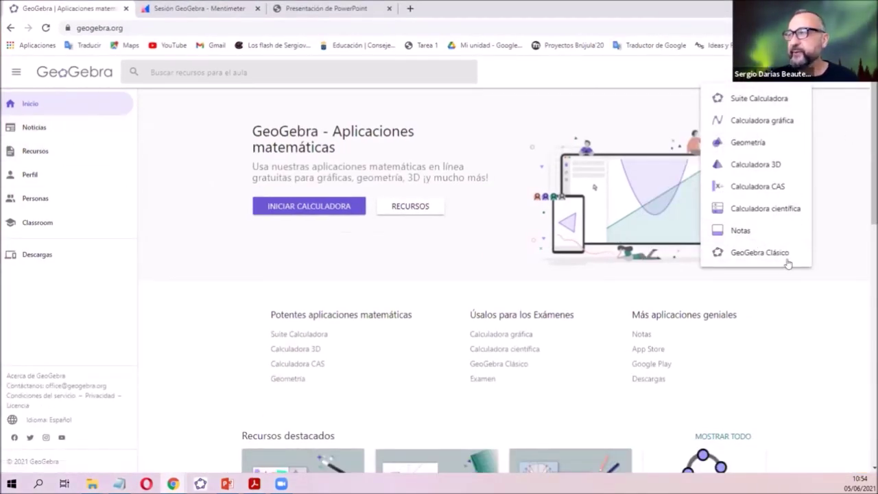
pyautogui.click(748, 254)
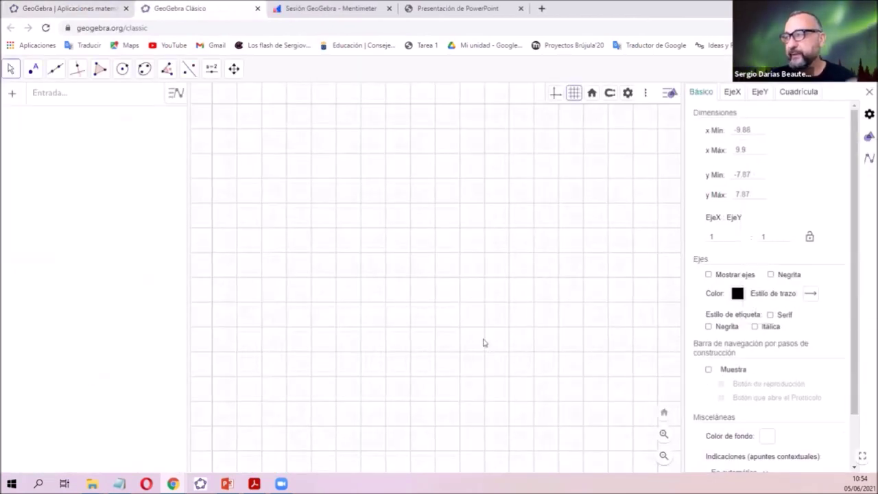
pyautogui.click(870, 91)
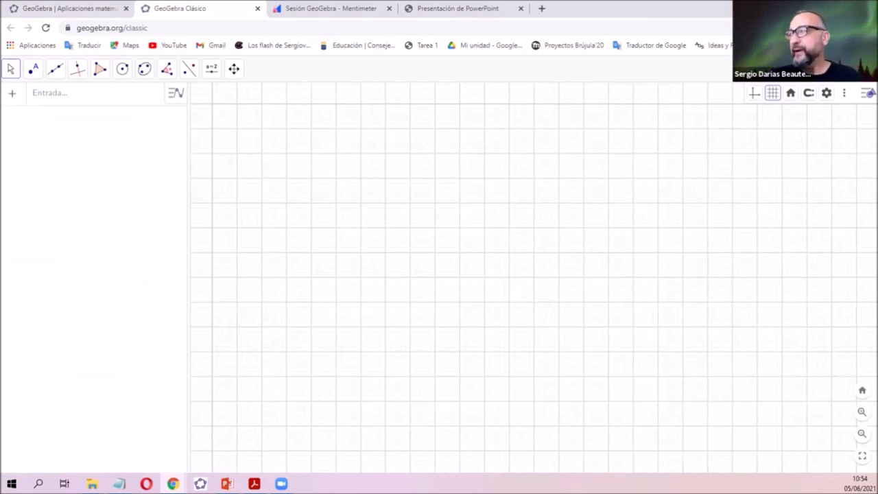
# - Hide the Vista Gráfica and show the Hoja de Cálculo alongside the Vista Algebraica
pyautogui.click(868, 92)
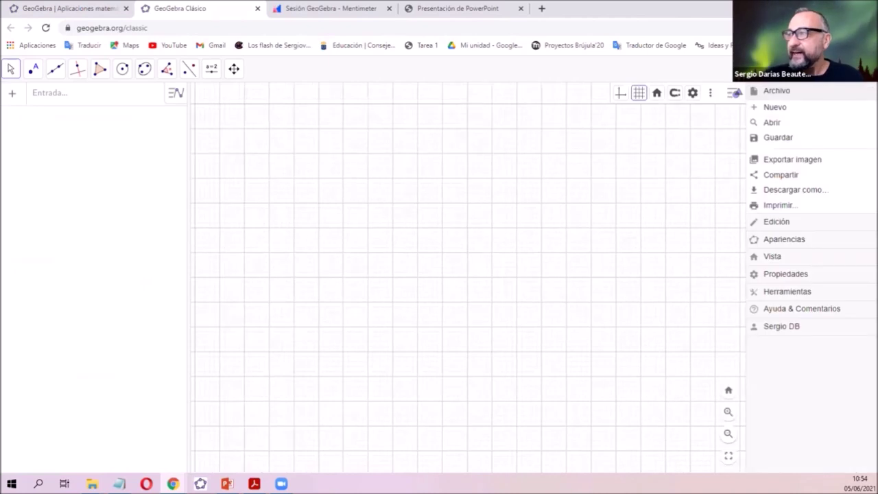
pyautogui.click(779, 257)
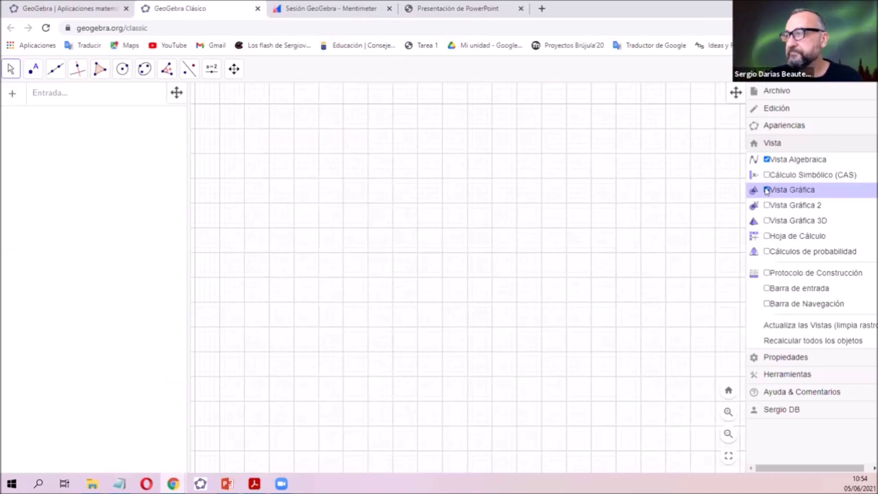
pyautogui.click(766, 191)
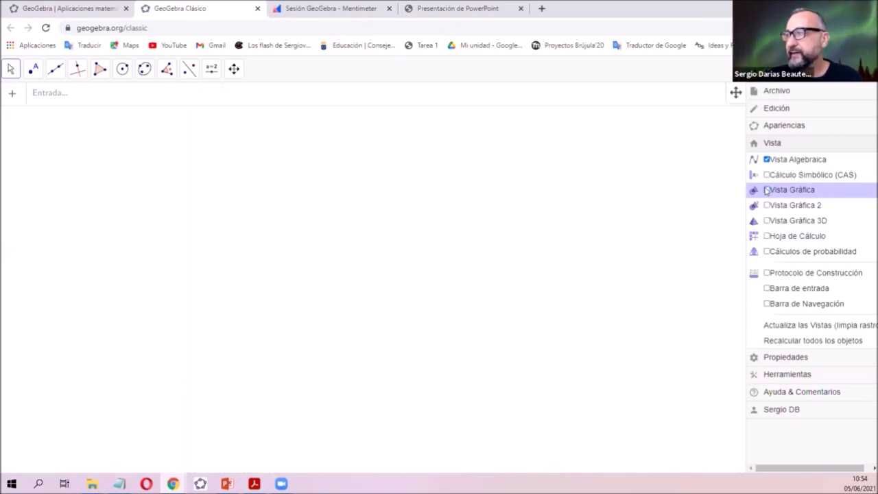
pyautogui.click(767, 236)
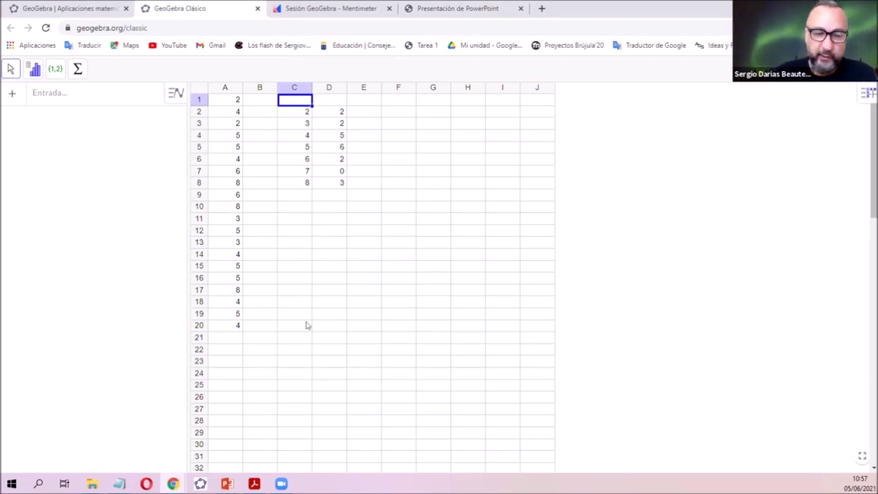
pyautogui.click(328, 302)
pyautogui.moveTo(305, 113); pyautogui.dragTo(301, 183)
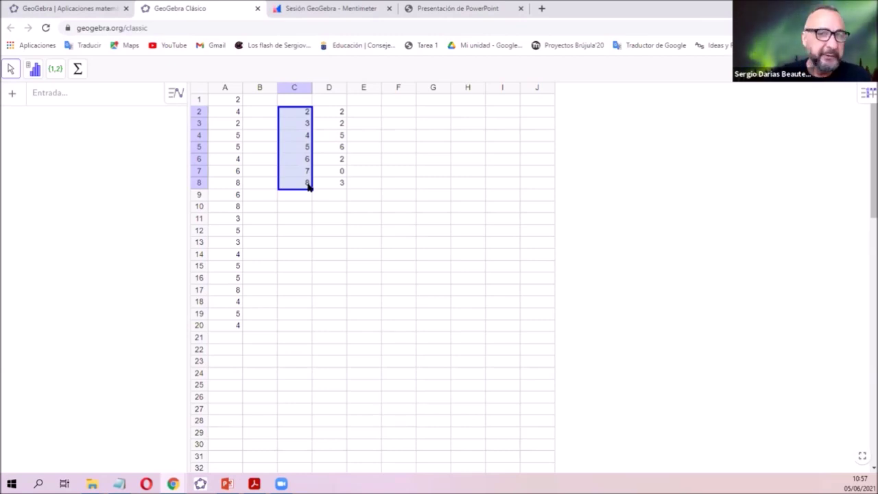
pyautogui.moveTo(333, 245); pyautogui.dragTo(330, 218)
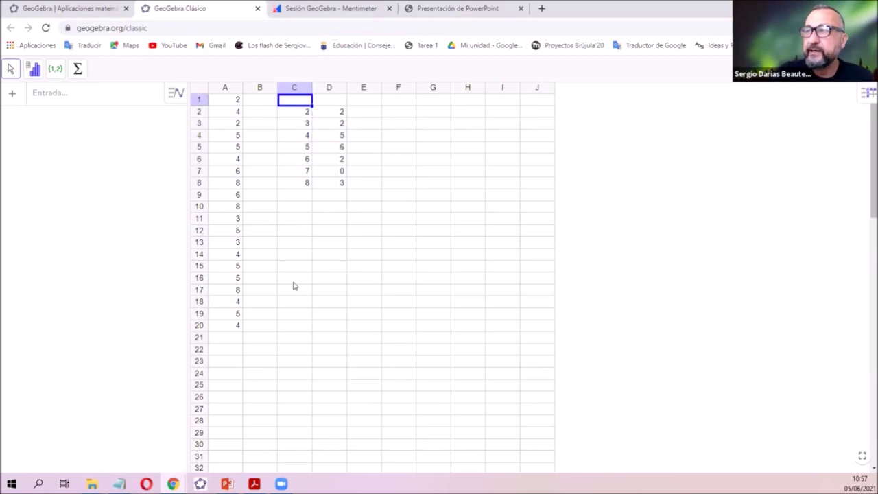
# - Enter the heading x_i in cell C1 above the list of data values
pyautogui.write('x')
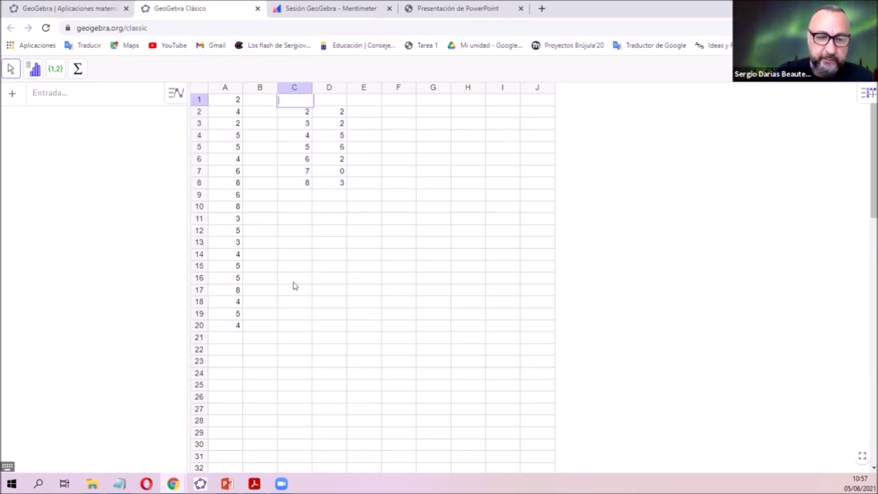
pyautogui.write('_')
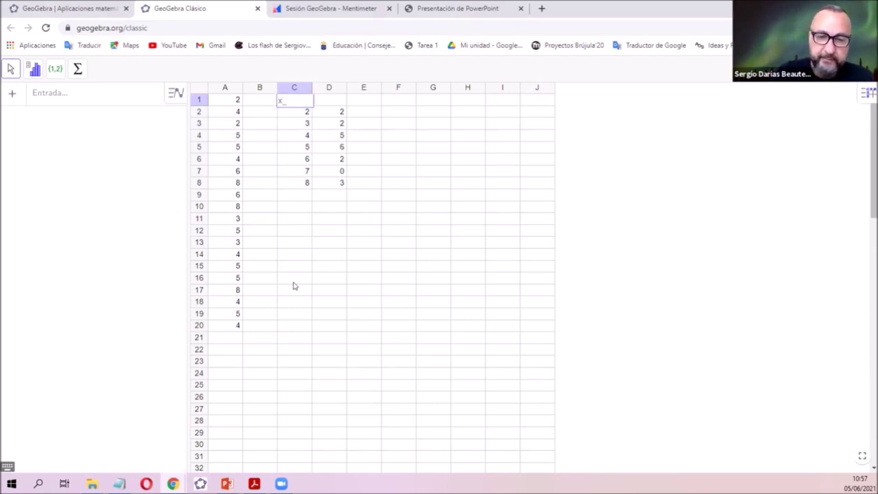
pyautogui.write('i')
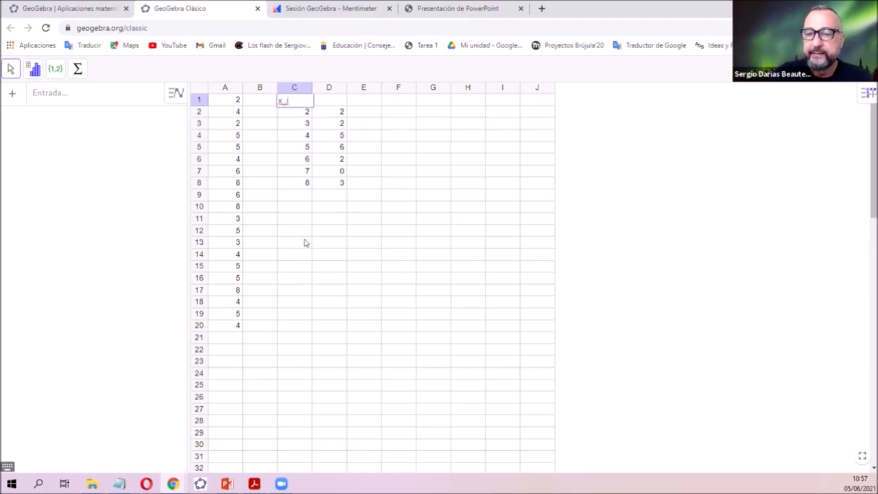
pyautogui.click(325, 104)
# - Set the text in cell C1 to display as a LaTeX formula through its object properties
pyautogui.click(300, 101)
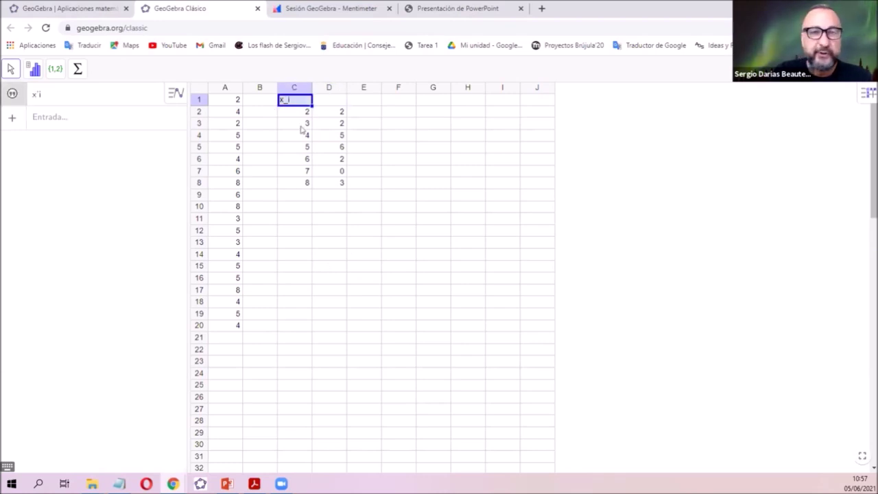
pyautogui.rightClick(302, 101)
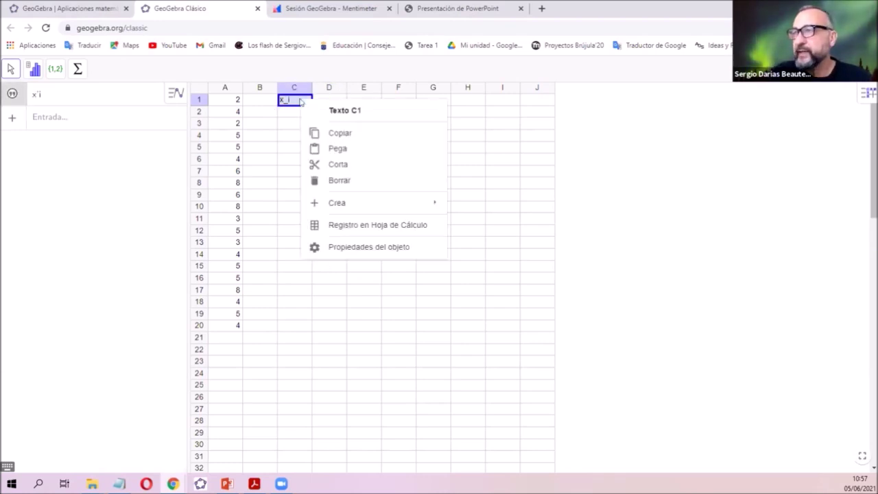
pyautogui.click(362, 251)
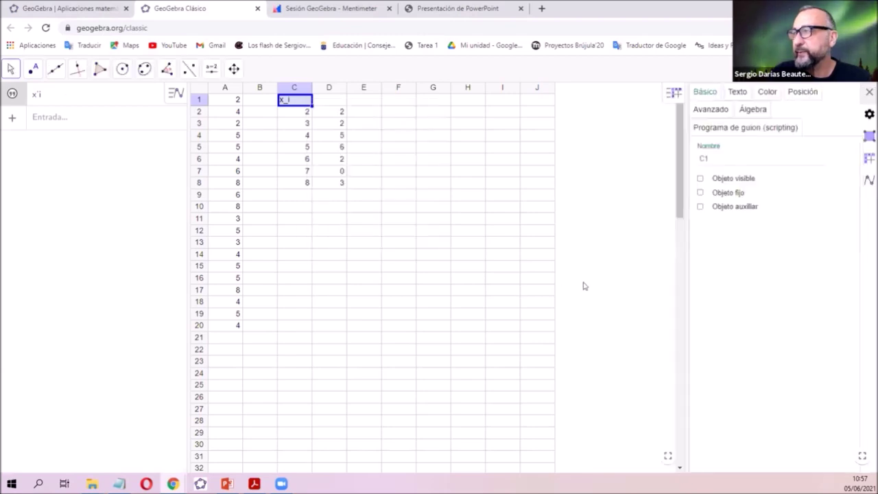
pyautogui.click(737, 92)
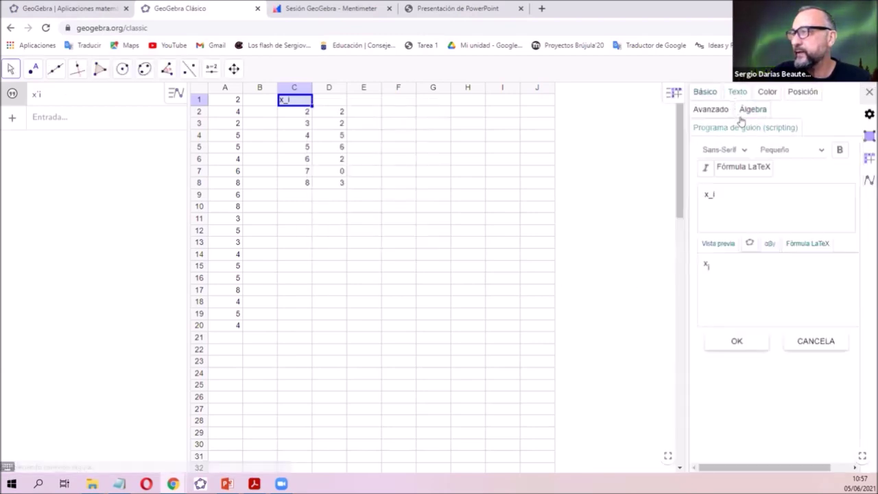
pyautogui.click(744, 170)
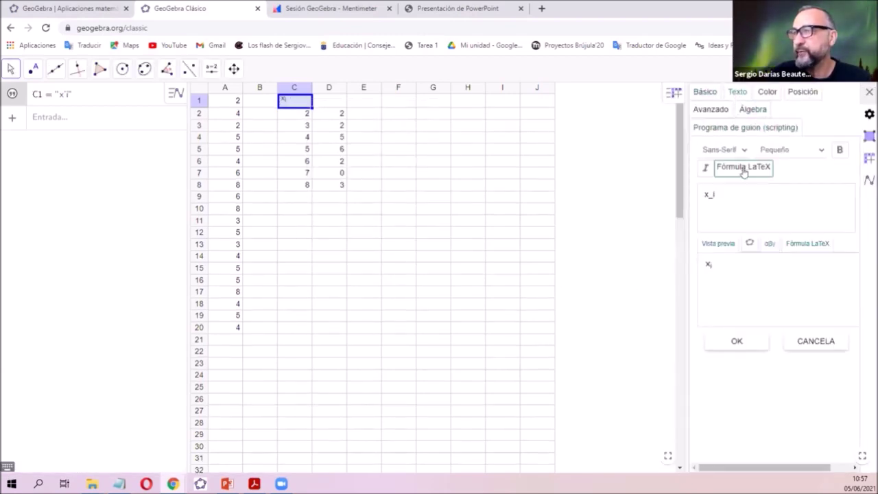
pyautogui.click(441, 260)
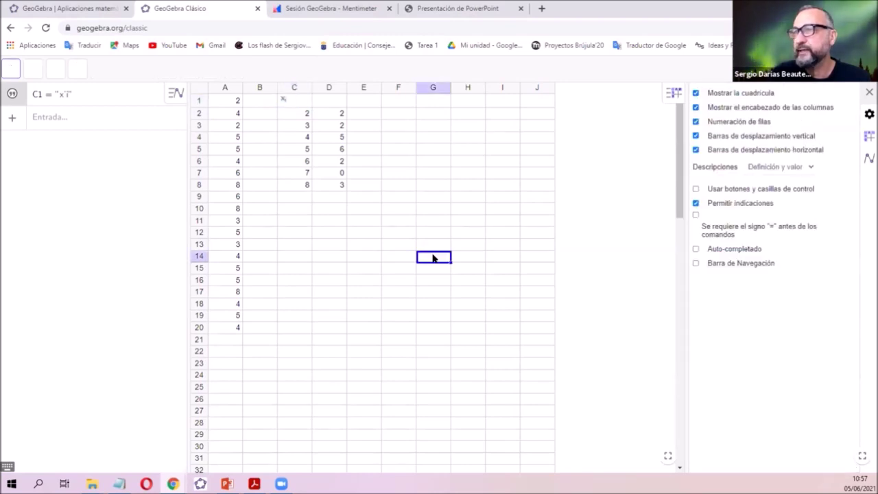
# - Enter the heading f_i in cell D1 above the frequency values
pyautogui.click(327, 103)
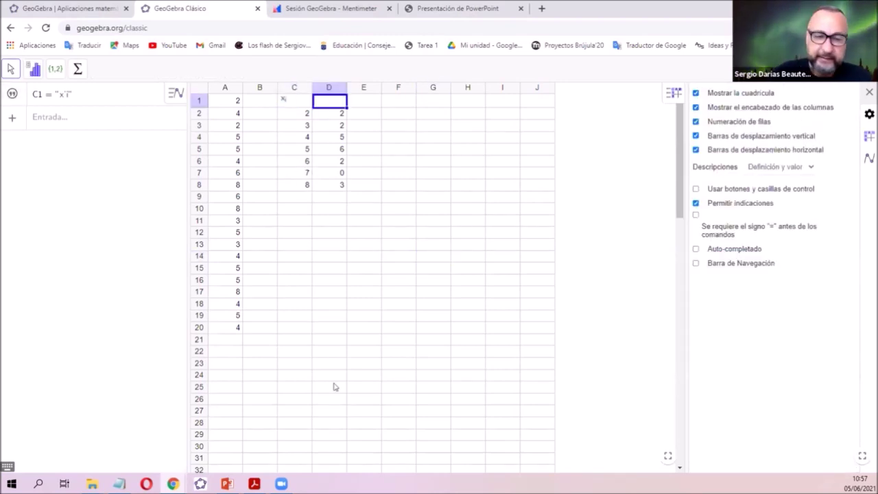
pyautogui.write('f')
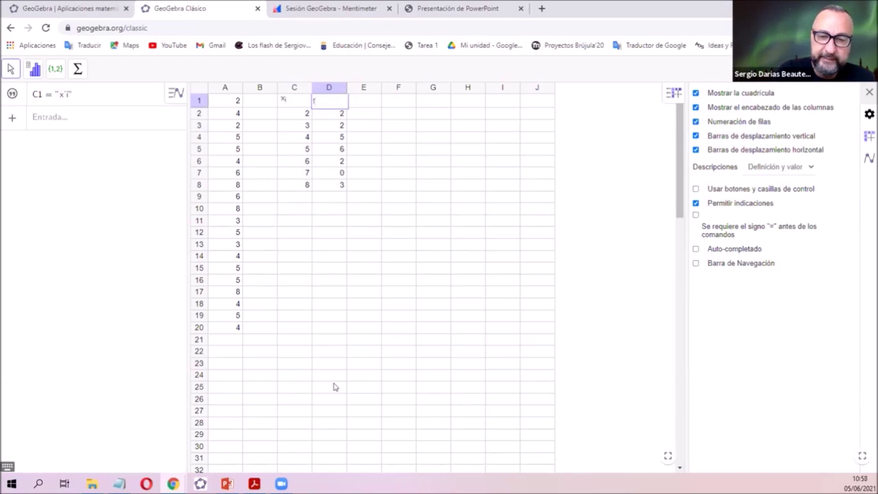
pyautogui.write('_')
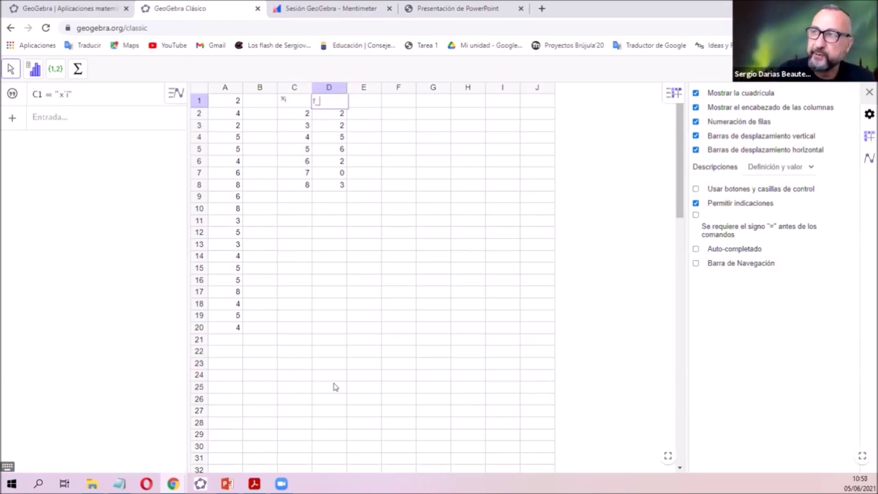
pyautogui.write('i')
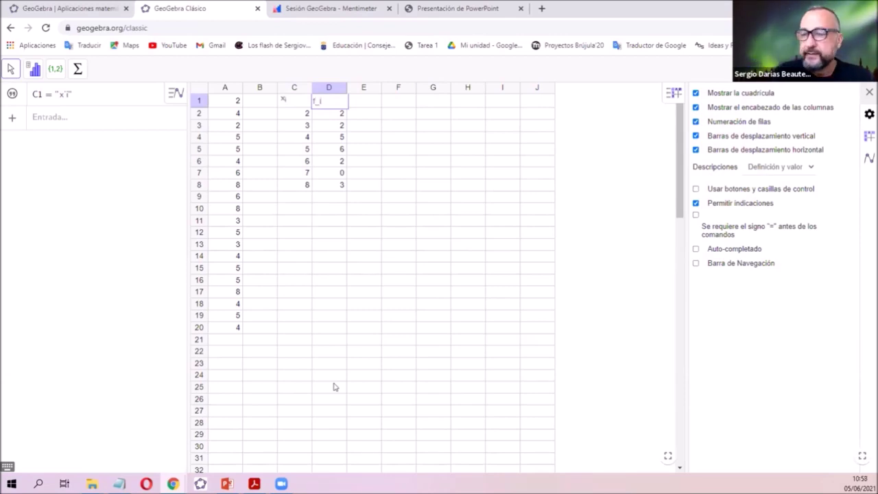
pyautogui.click(349, 388)
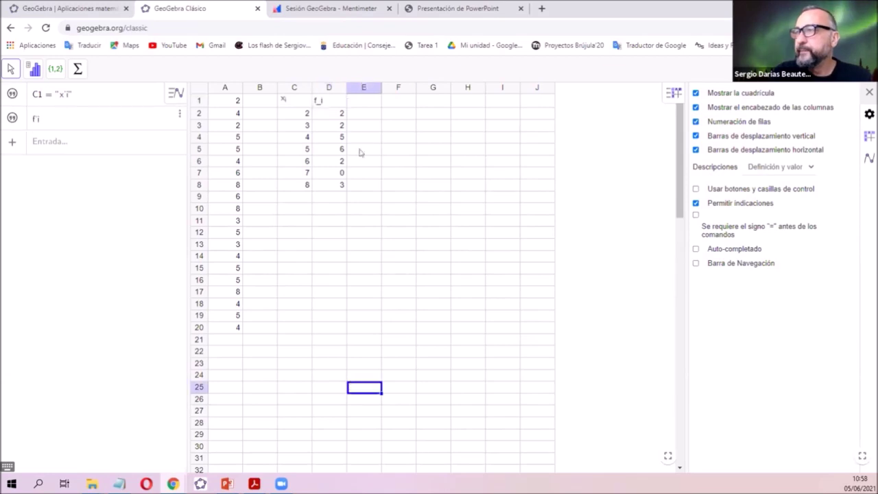
# - Set the text in cell D1 to display as a LaTeX formula and close the properties panel
pyautogui.click(331, 106)
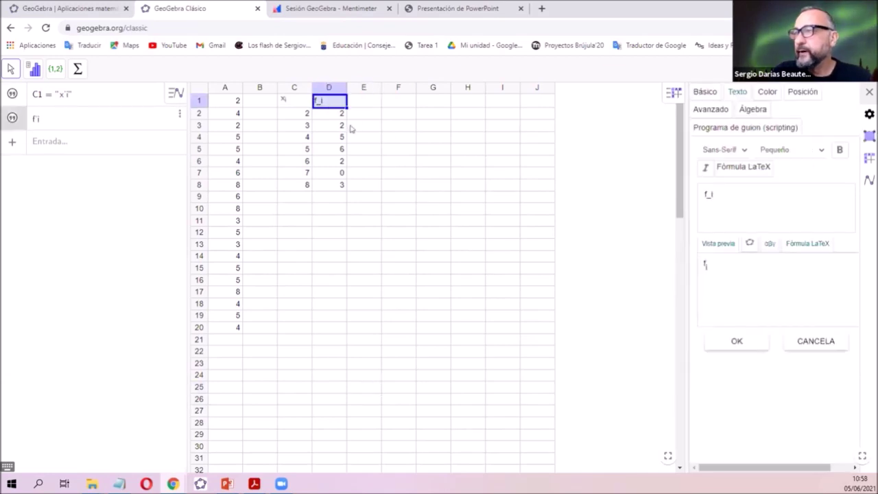
pyautogui.click(743, 168)
pyautogui.press('Escape')
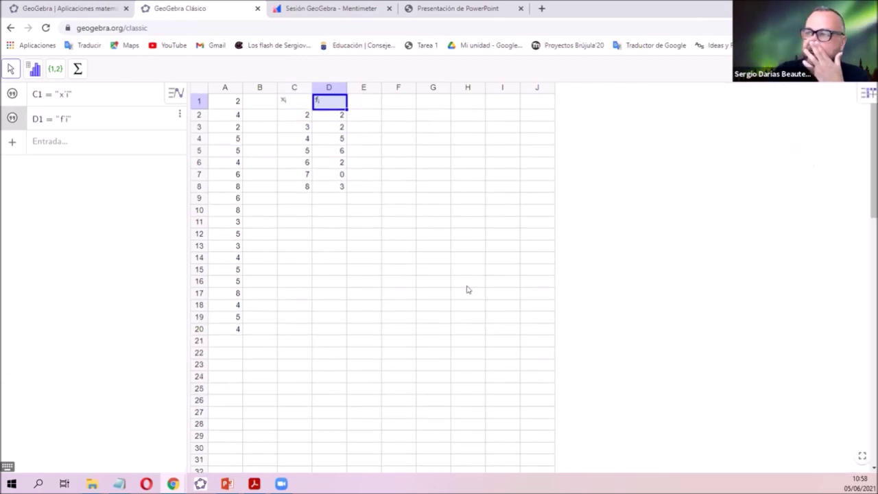
pyautogui.click(468, 289)
pyautogui.click(304, 115)
pyautogui.moveTo(305, 135); pyautogui.dragTo(306, 187)
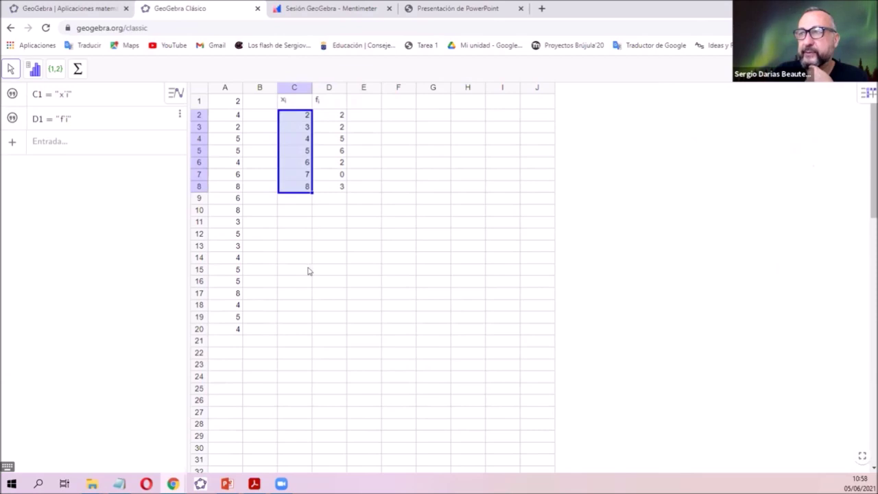
pyautogui.moveTo(330, 118); pyautogui.dragTo(329, 188)
pyautogui.click(303, 272)
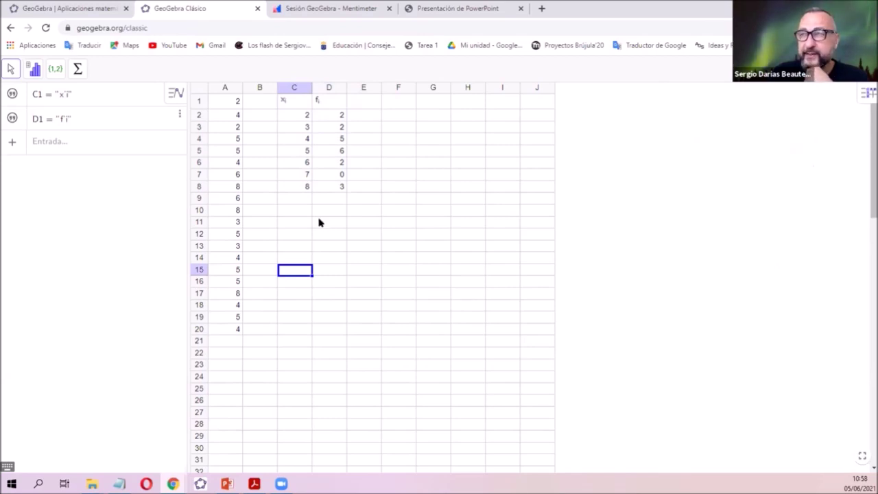
# - Enter the heading h_i in cell E1, beside the frequency column's heading
pyautogui.click(364, 107)
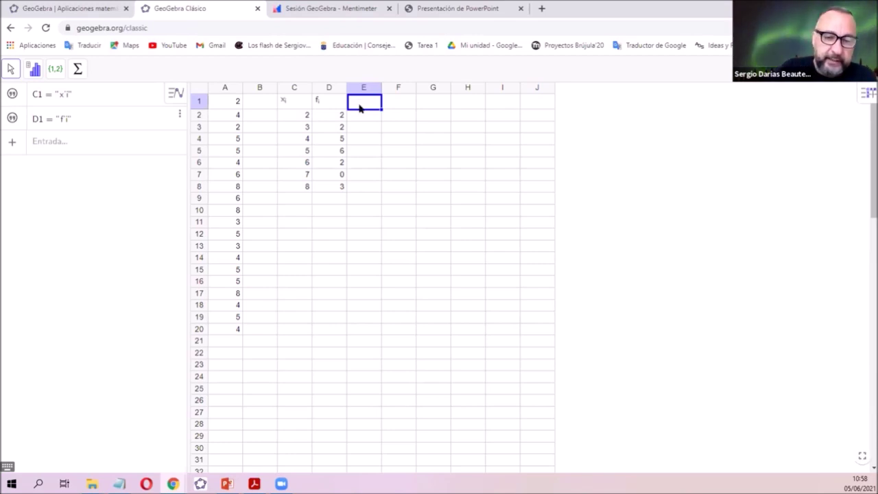
pyautogui.write('h')
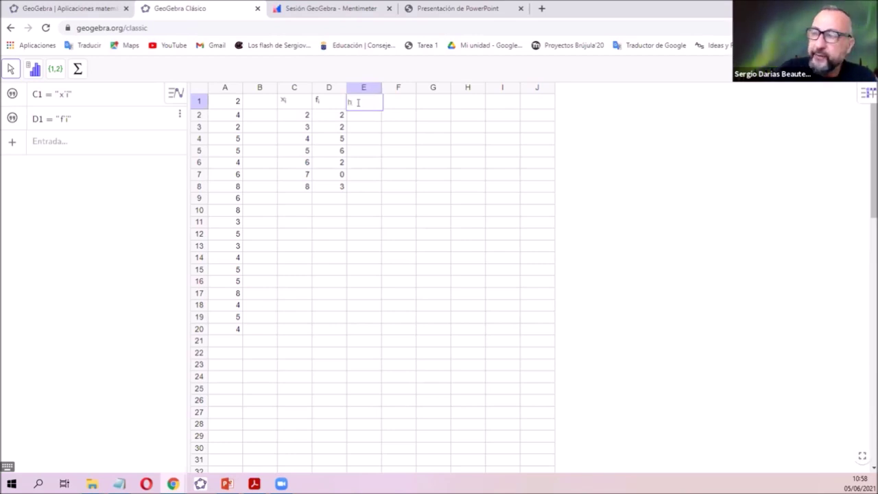
pyautogui.write('_')
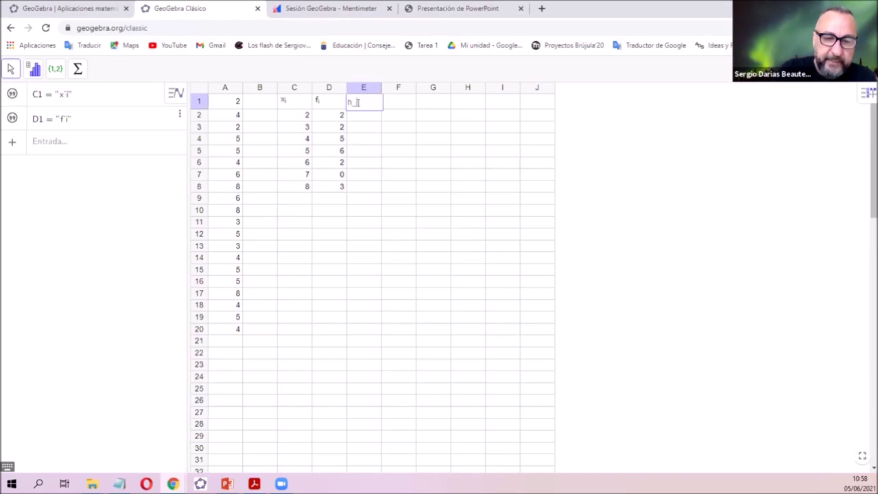
pyautogui.write('i')
pyautogui.click(398, 185)
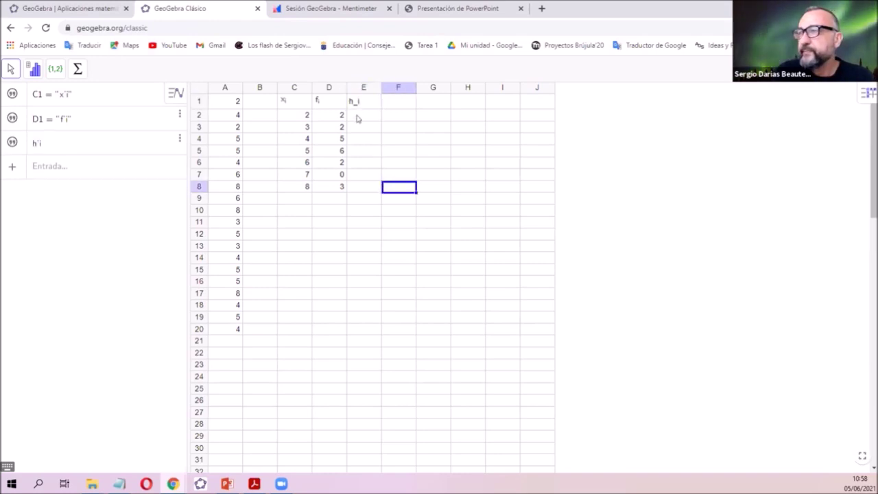
# - Set the text in cell E1 to display as a LaTeX formula and close its object properties
pyautogui.click(362, 103)
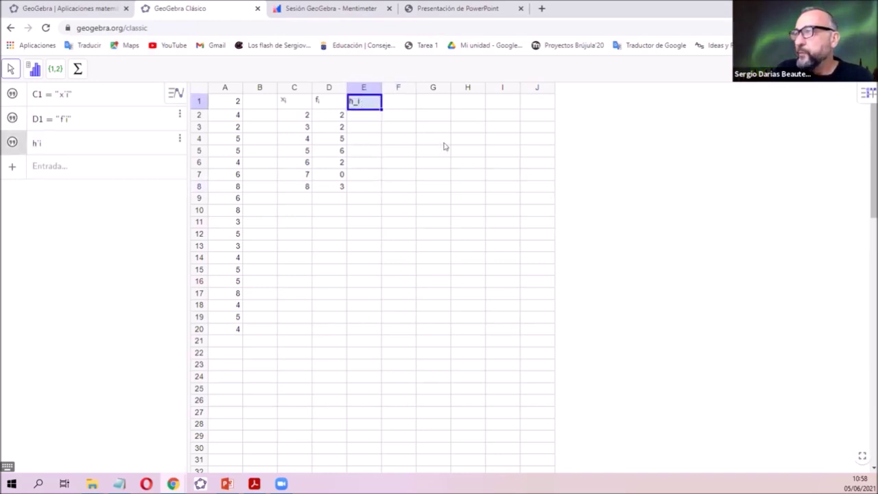
pyautogui.rightClick(362, 102)
pyautogui.click(409, 252)
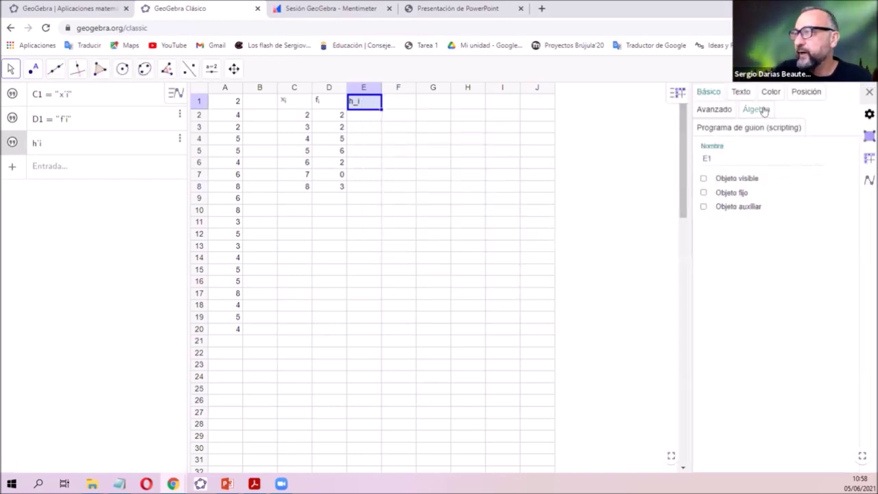
pyautogui.click(740, 96)
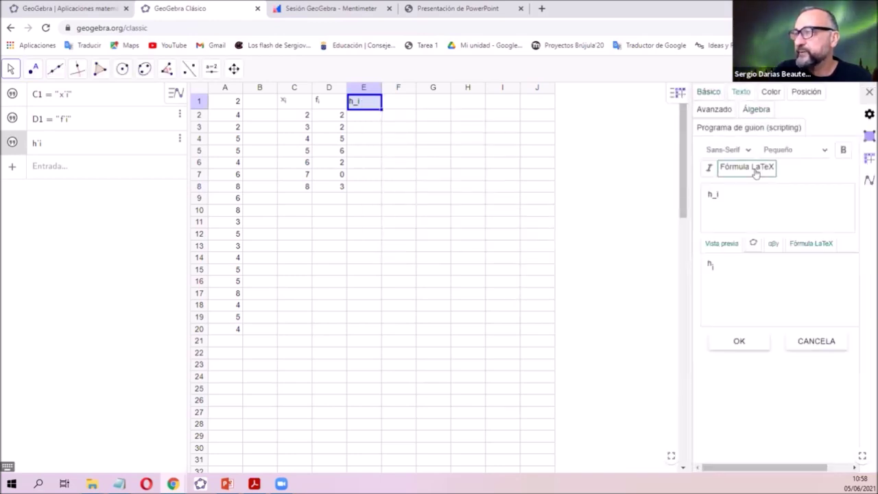
pyautogui.click(868, 92)
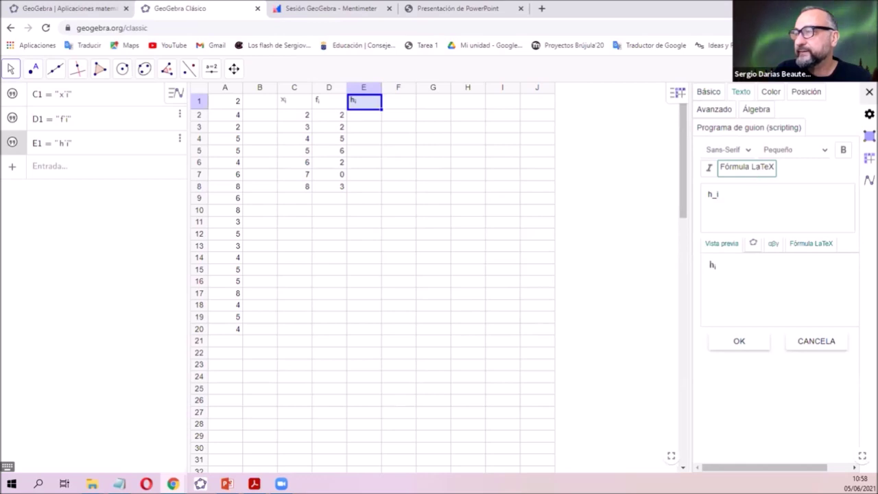
# - Enter the formula =D2/20 in cell E2 for the first relative frequency
pyautogui.click(425, 188)
pyautogui.click(361, 118)
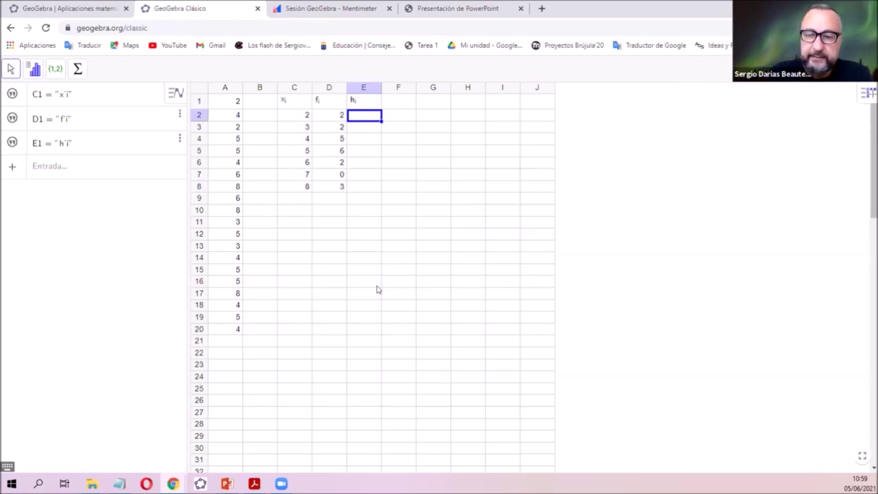
pyautogui.write('=')
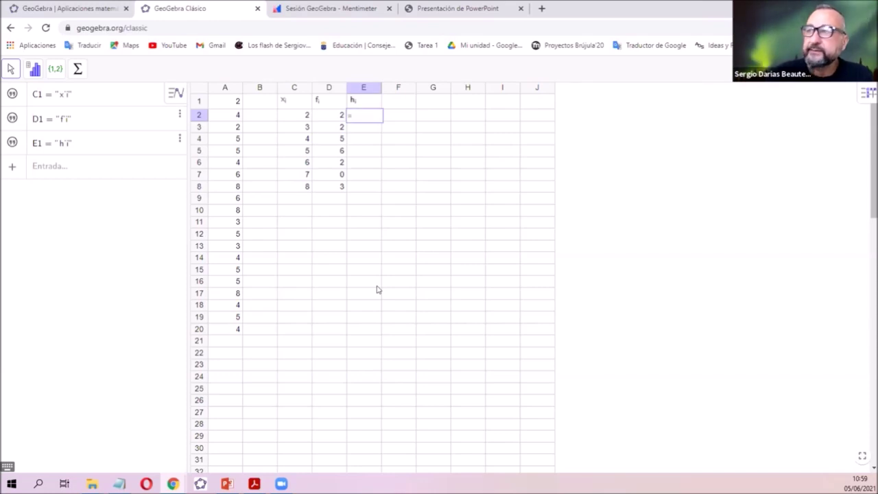
pyautogui.click(299, 117)
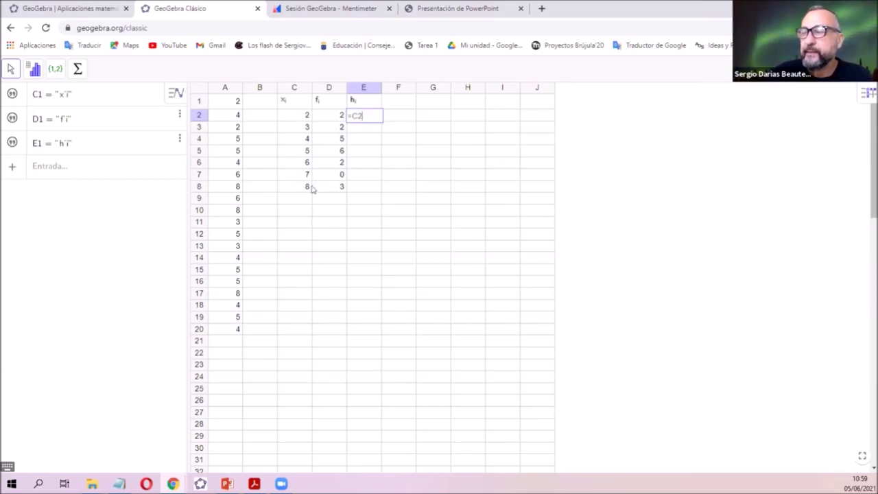
pyautogui.press('BackSpace')
pyautogui.press('BackSpace')
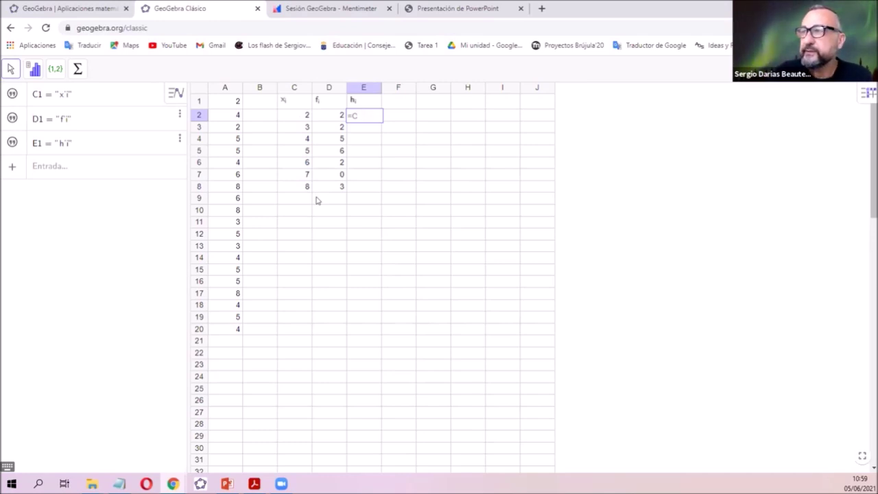
pyautogui.click(334, 116)
pyautogui.write('/')
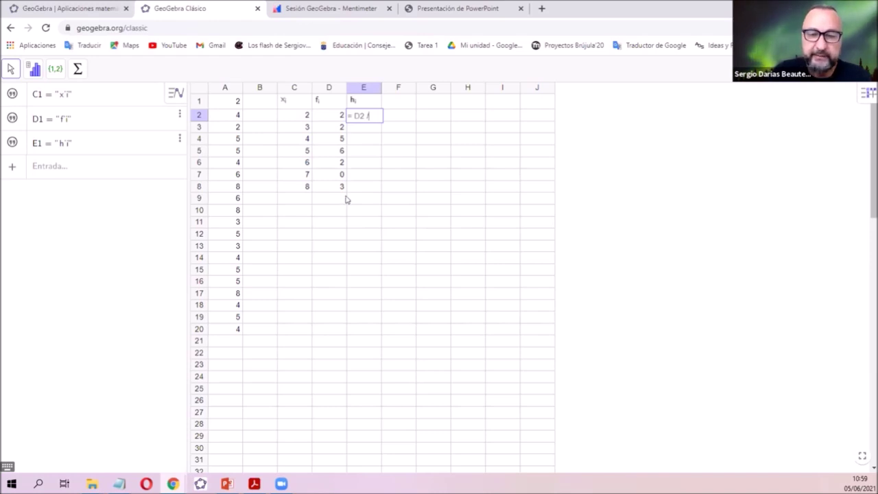
pyautogui.write('20')
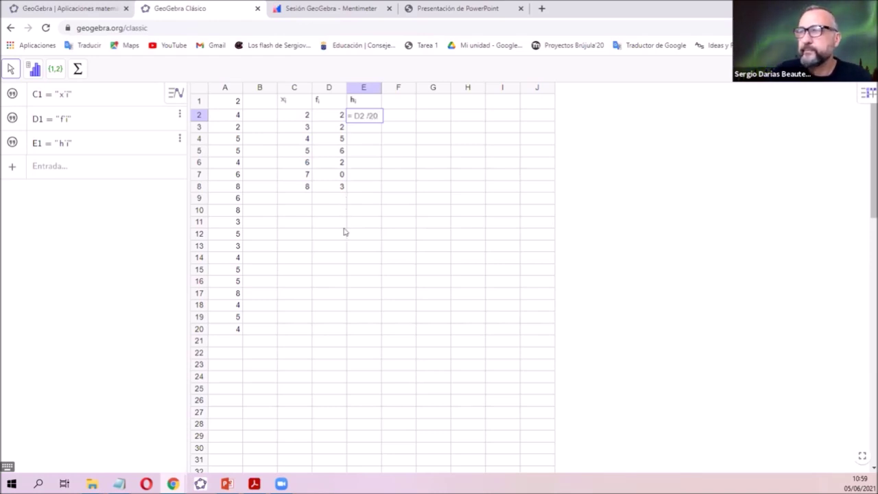
pyautogui.press('Return')
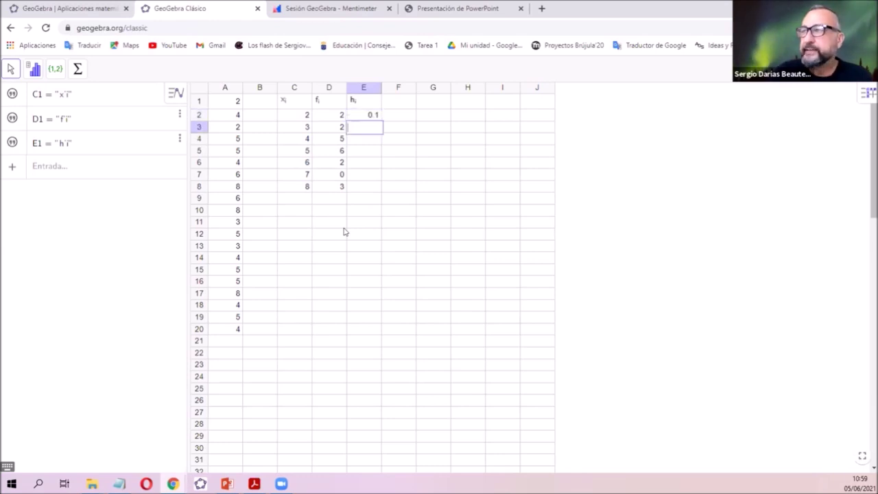
# - Fill the relative-frequency formula from E2 down the h_i column past the last table row
pyautogui.click(374, 117)
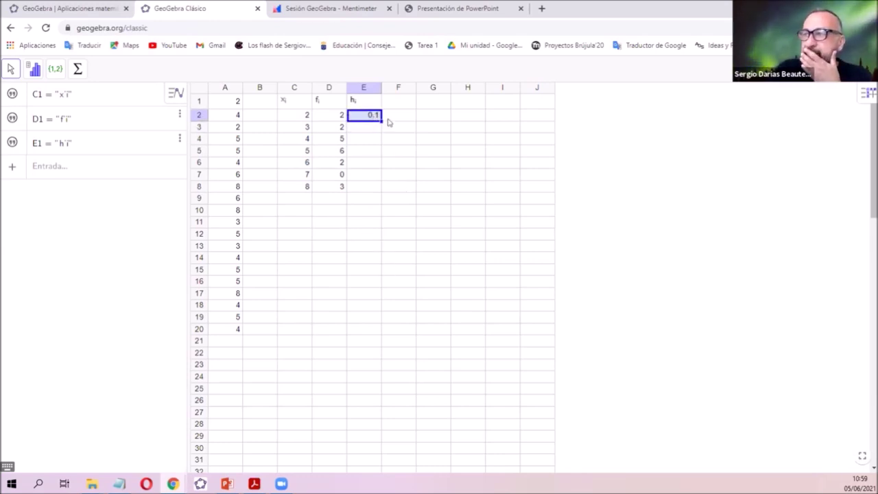
pyautogui.moveTo(378, 117); pyautogui.dragTo(373, 210)
pyautogui.click(367, 222)
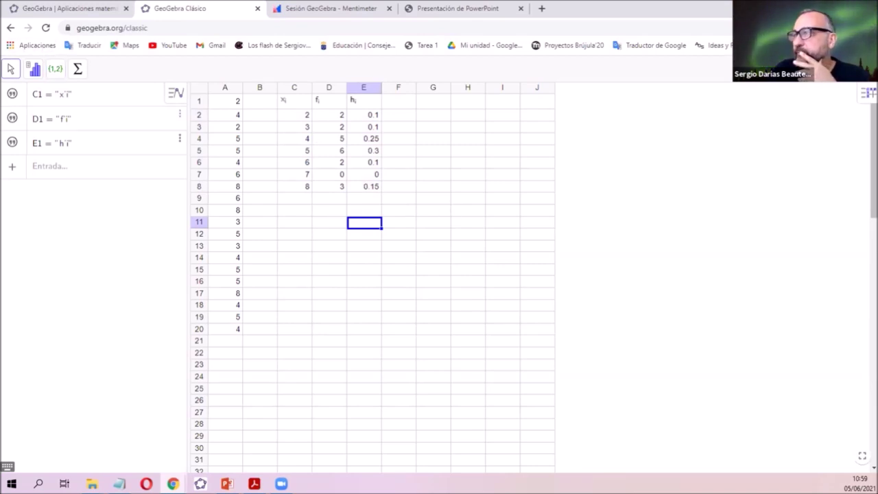
# - Undo the relative-frequency entries in column E and review the x_i and f_i values in rows 2 to 8
pyautogui.hotkey('ctrl', 'z')
pyautogui.hotkey('ctrl', 'z')
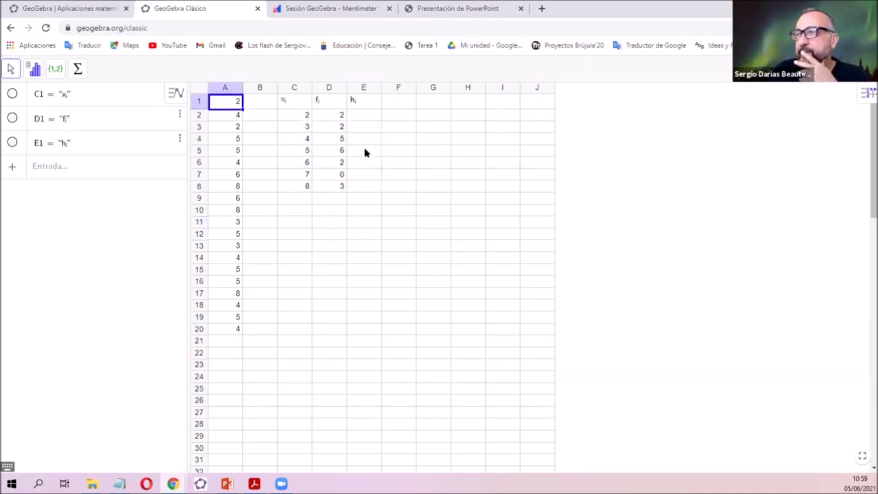
pyautogui.click(365, 152)
pyautogui.moveTo(308, 115); pyautogui.dragTo(306, 187)
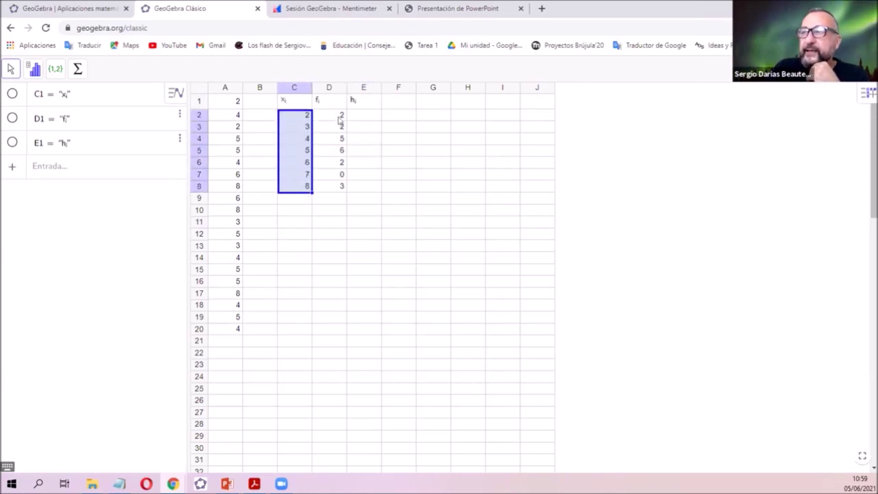
pyautogui.moveTo(338, 117); pyautogui.dragTo(336, 186)
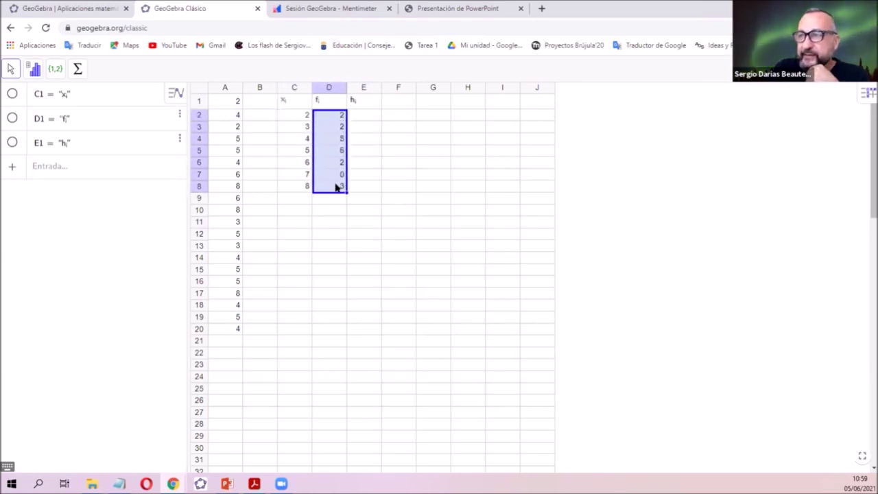
# - Compute the first relative frequency in cell E2 with the formula =D2/20
pyautogui.click(363, 118)
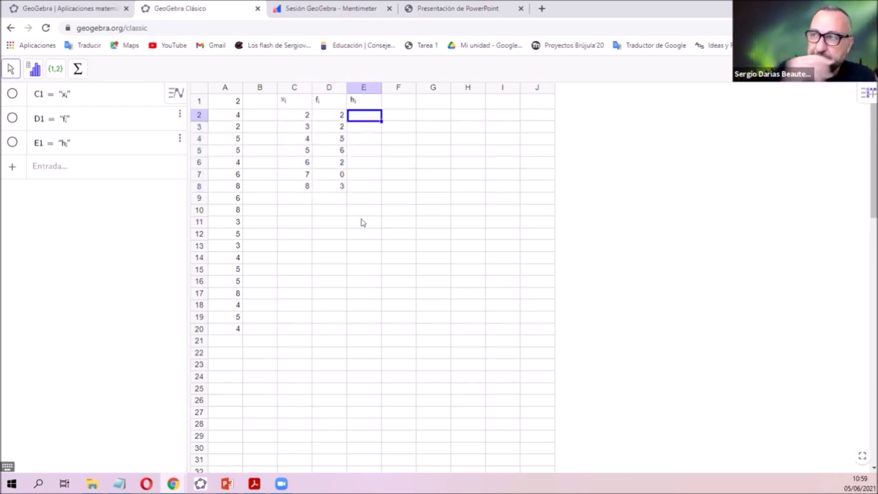
pyautogui.write('=')
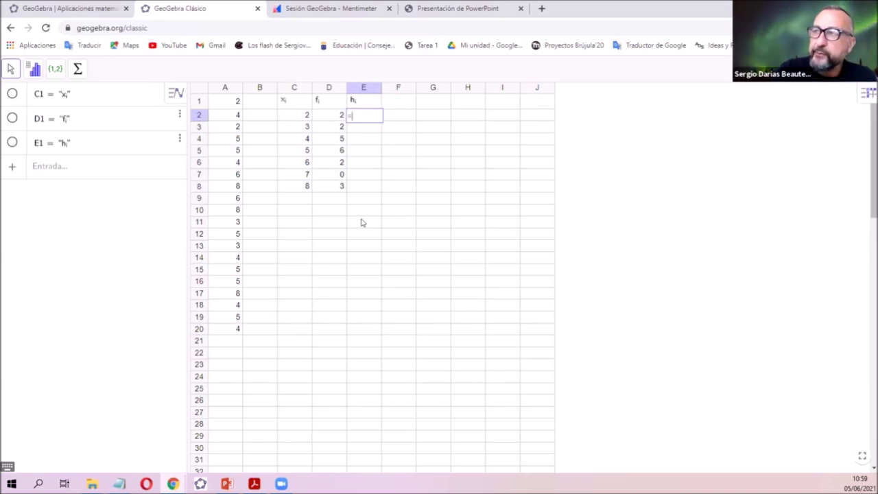
pyautogui.click(336, 117)
pyautogui.write('/20')
pyautogui.press('Return')
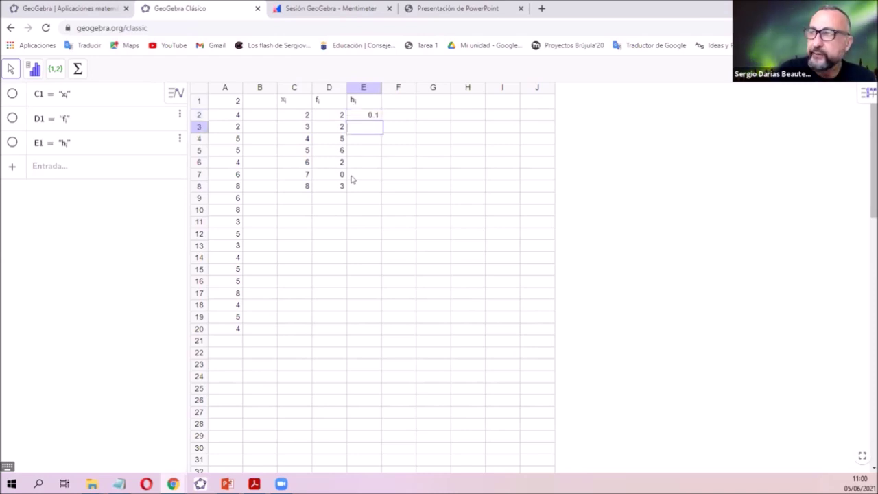
# - Copy the relative-frequency formula from E2 down to E8
pyautogui.click(376, 118)
pyautogui.moveTo(380, 120); pyautogui.dragTo(380, 190)
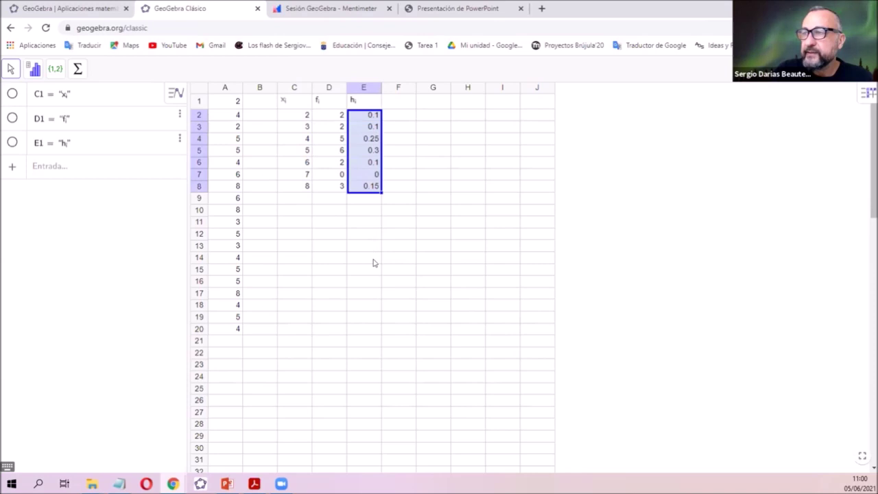
pyautogui.click(398, 267)
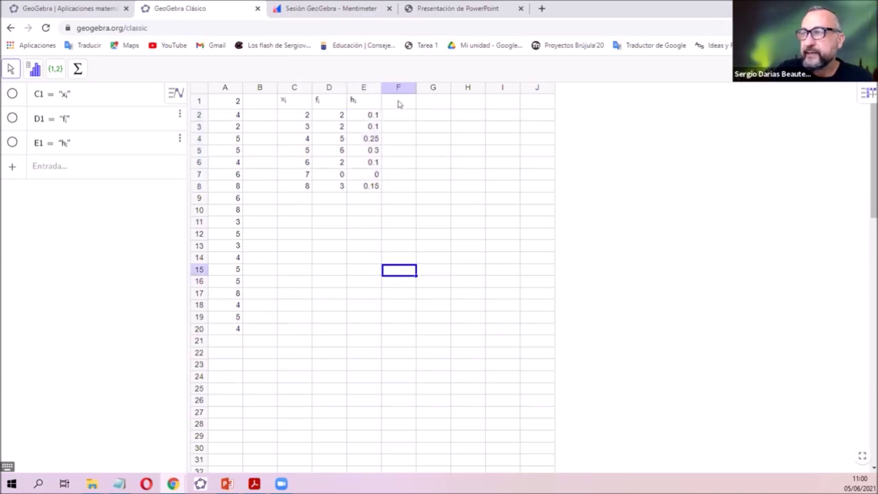
# - Enter the heading % in cell F1, beside the h_i heading
pyautogui.click(399, 103)
pyautogui.write('%')
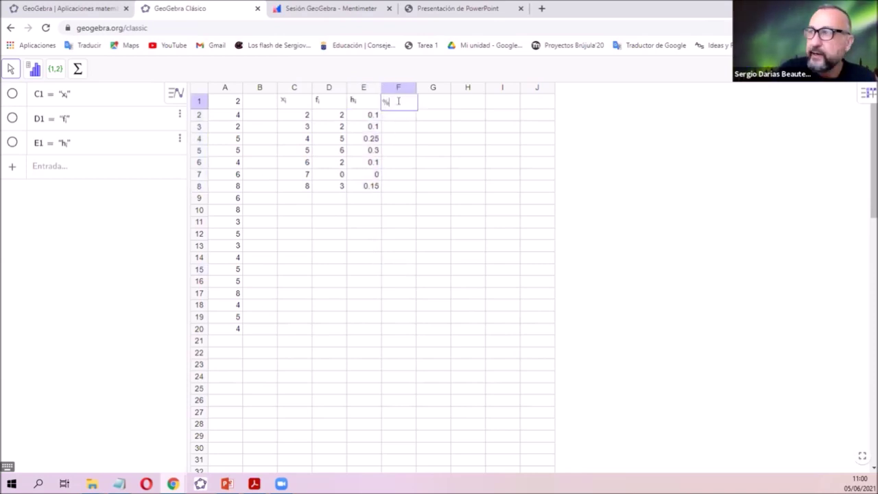
pyautogui.click(391, 153)
# - Compute the first percentage in cell F2 with the formula =E2*100
pyautogui.click(399, 118)
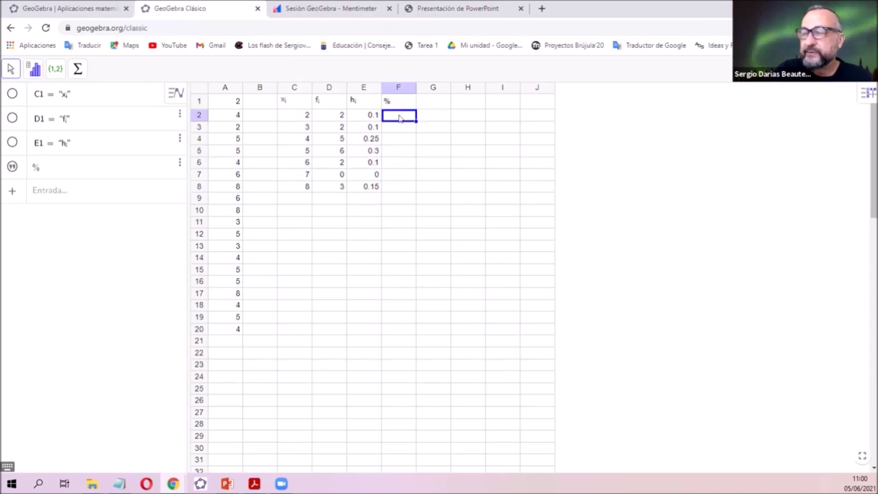
pyautogui.write('=')
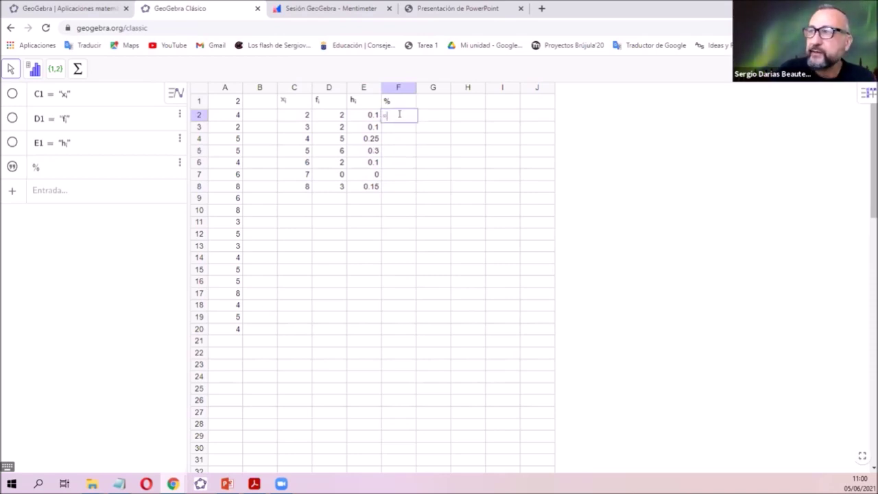
pyautogui.click(366, 119)
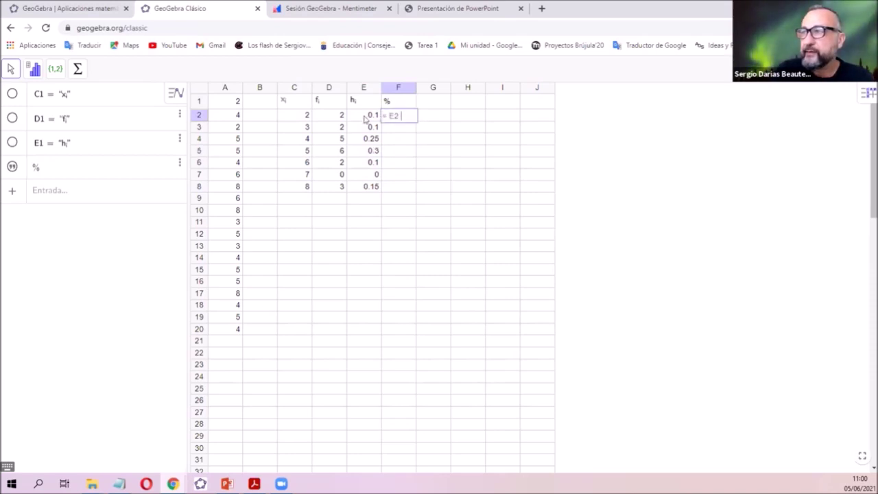
pyautogui.write('*100')
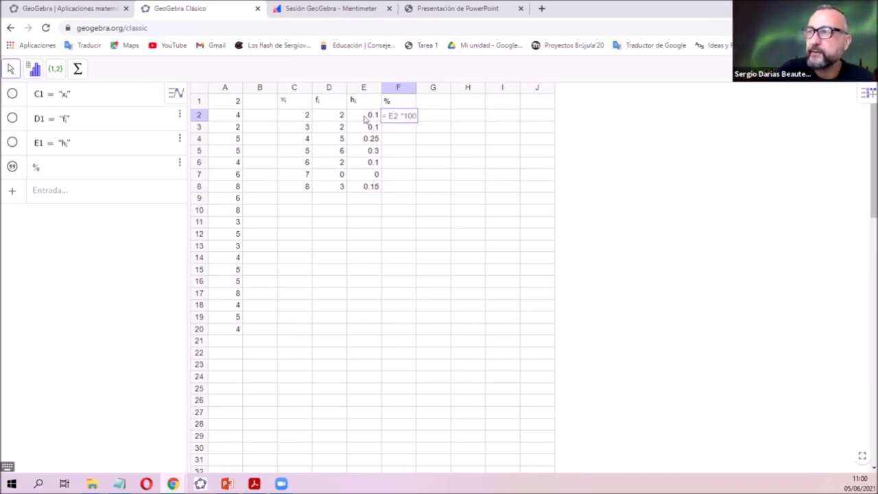
pyautogui.press('Return')
# - Fill the percentage formula from F2 down the % column for all the x_i values
pyautogui.click(409, 115)
pyautogui.moveTo(415, 118); pyautogui.dragTo(412, 229)
pyautogui.click(410, 235)
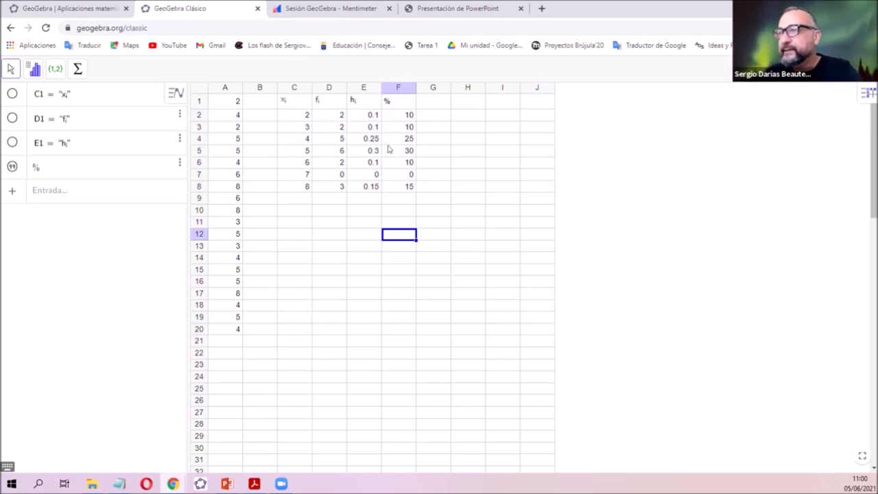
pyautogui.click(303, 155)
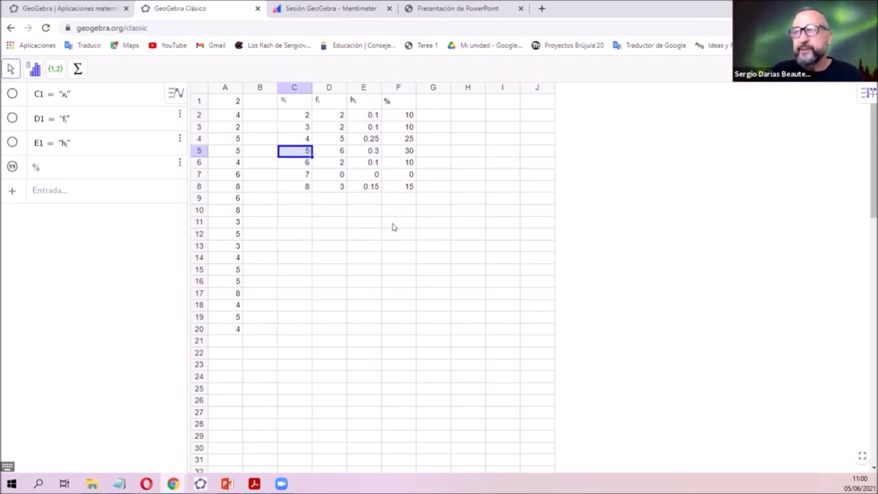
pyautogui.click(384, 247)
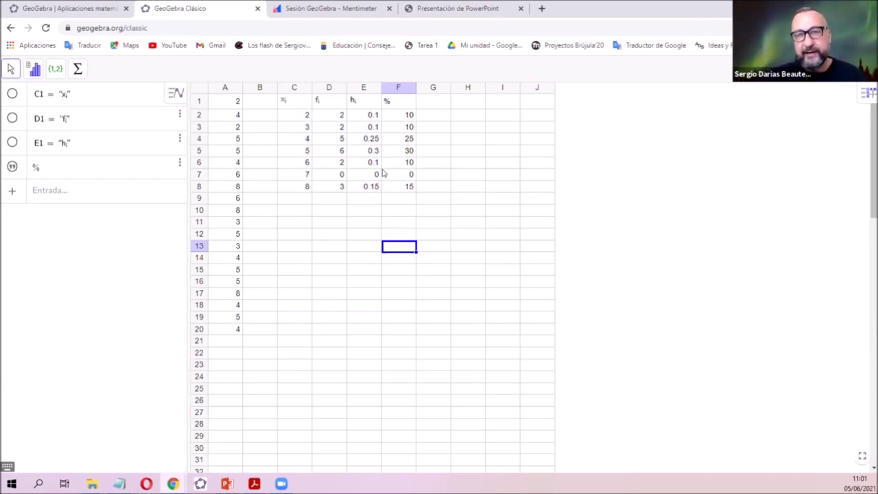
pyautogui.click(307, 282)
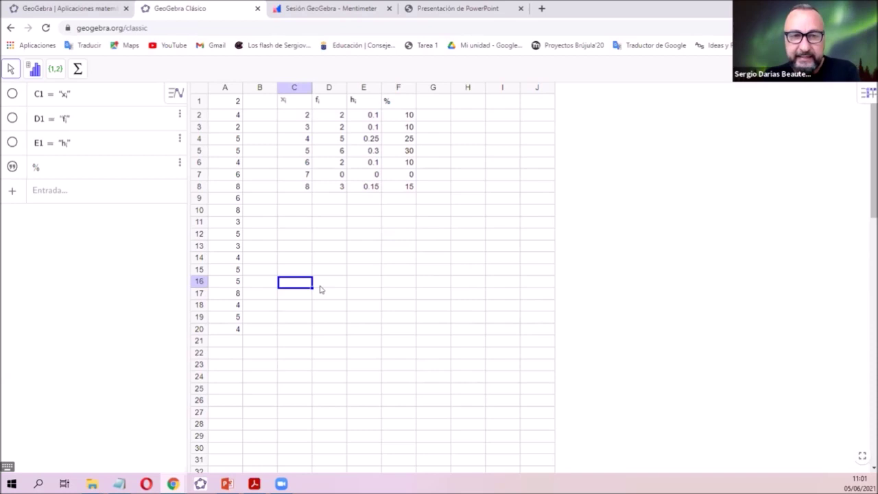
pyautogui.click(383, 276)
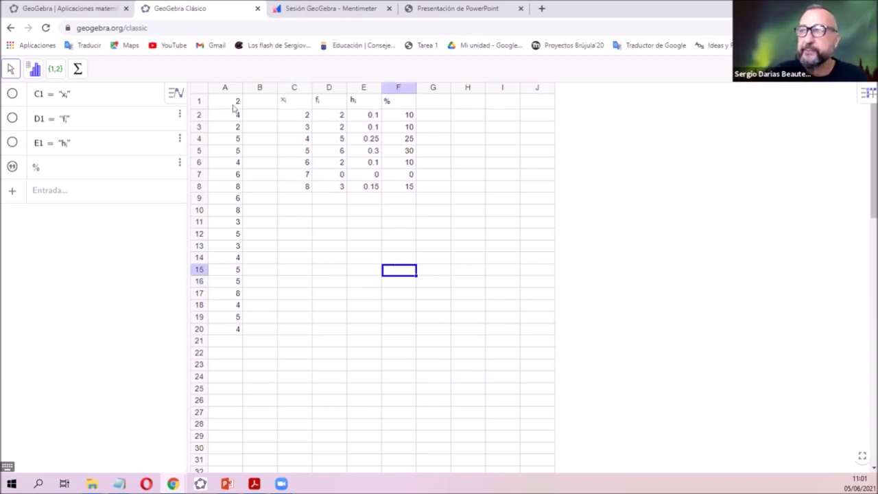
pyautogui.moveTo(291, 101); pyautogui.dragTo(407, 185)
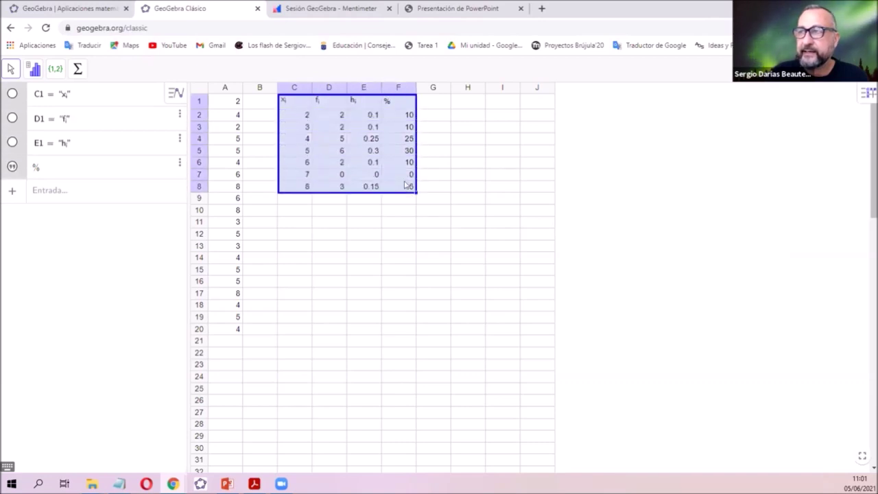
# - Run a one-variable analysis (Análisis de una variable) on the raw data in A1:A20
pyautogui.click(233, 103)
pyautogui.moveTo(233, 103); pyautogui.dragTo(233, 330)
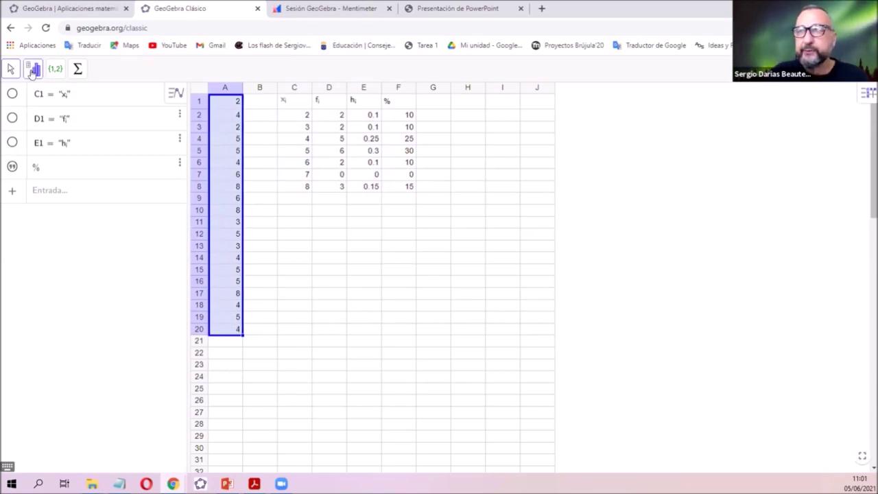
pyautogui.click(30, 71)
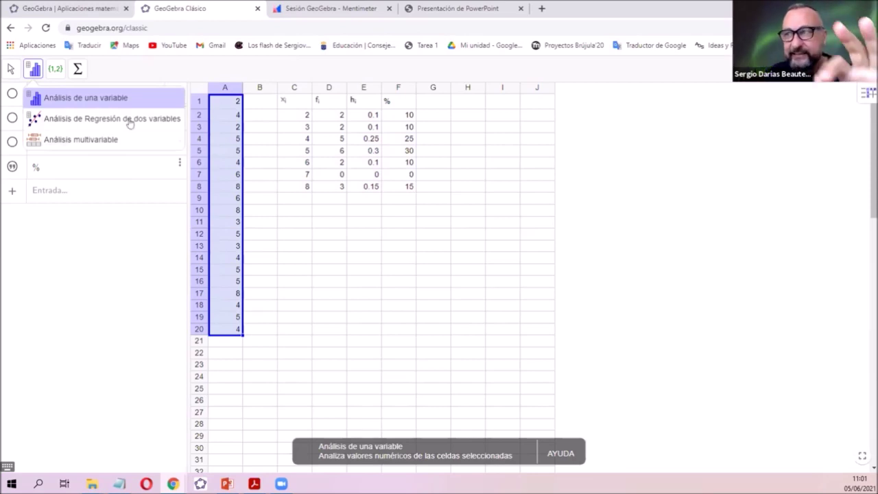
pyautogui.click(36, 101)
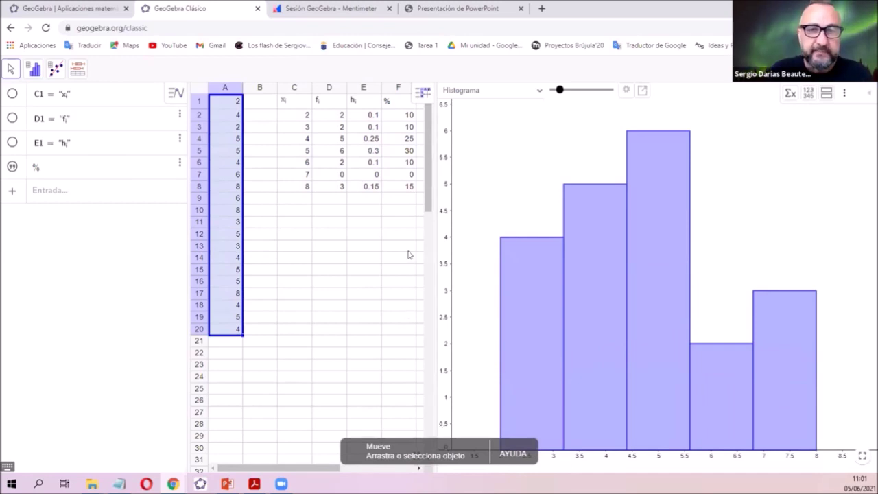
# - Change the histogram to a Diagrama de Barras and widen the chart area over the spreadsheet
pyautogui.click(540, 91)
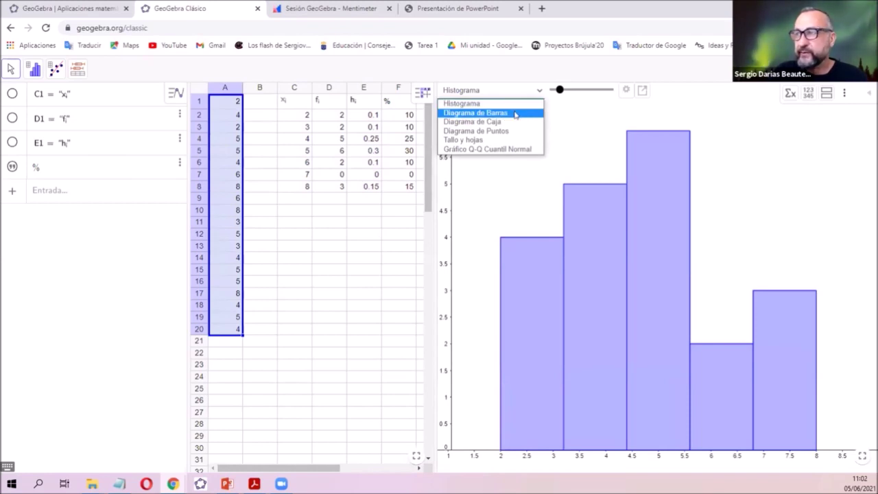
pyautogui.click(516, 114)
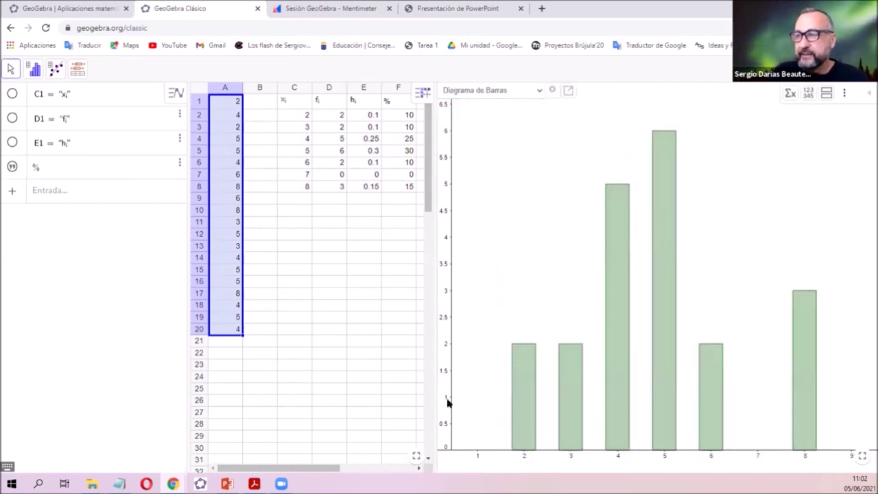
pyautogui.moveTo(434, 386); pyautogui.dragTo(323, 370)
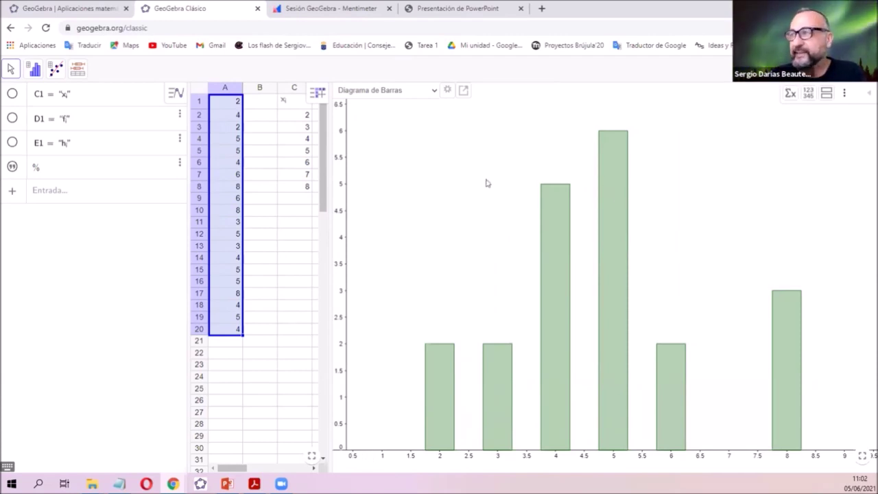
# - Show the summary statistics (Estadísticas) of the data alongside the bar chart
pyautogui.click(789, 96)
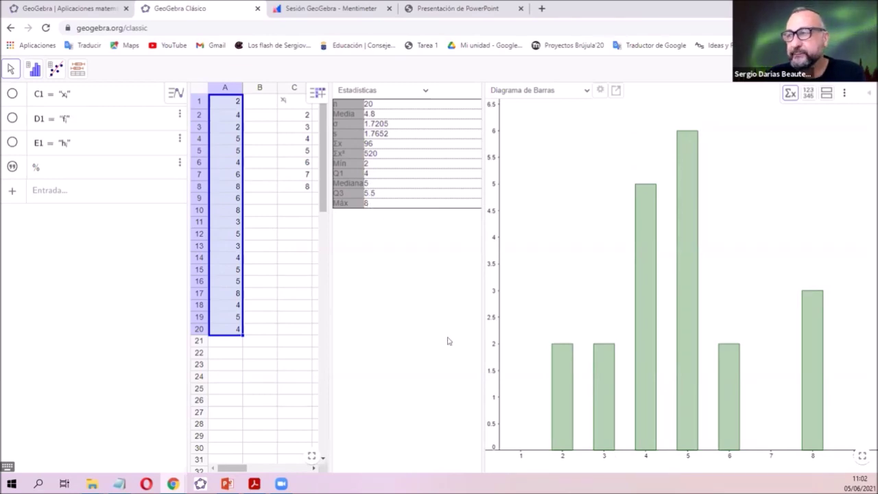
# - Show a second chart below the bar chart and adjust the dividers to enlarge the chart area
pyautogui.moveTo(483, 366); pyautogui.dragTo(407, 366)
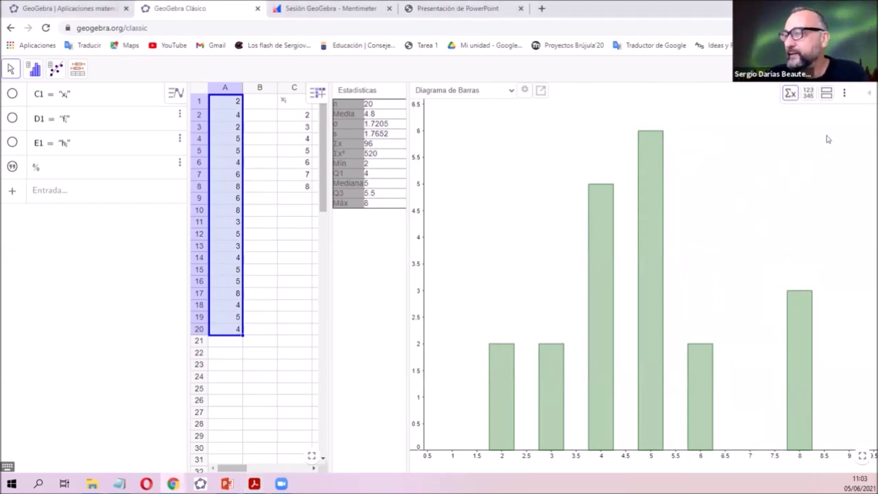
pyautogui.click(826, 95)
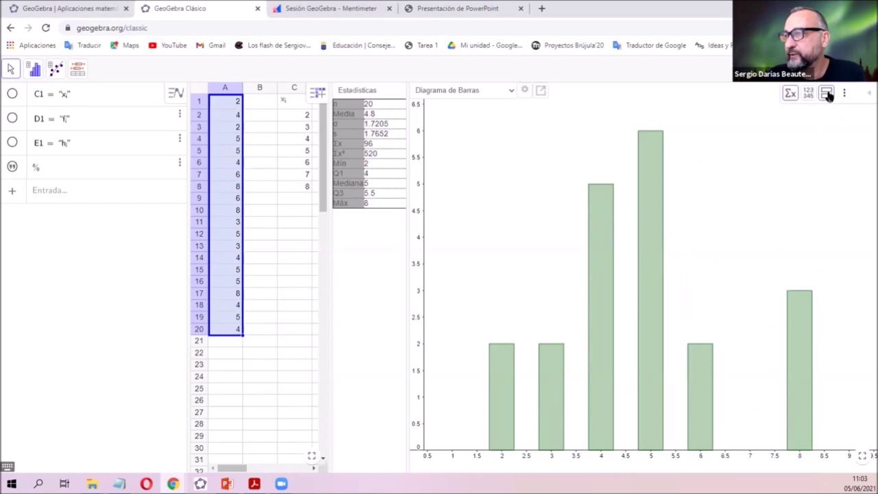
pyautogui.click(828, 95)
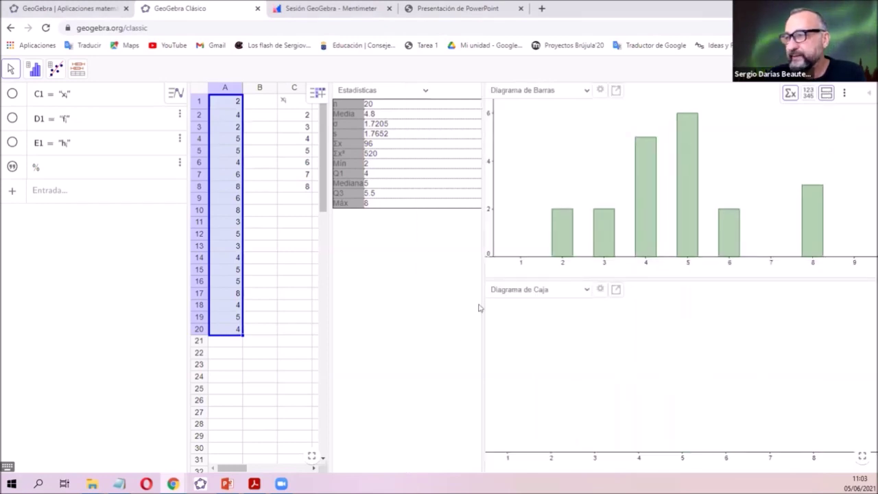
pyautogui.moveTo(478, 304); pyautogui.dragTo(429, 302)
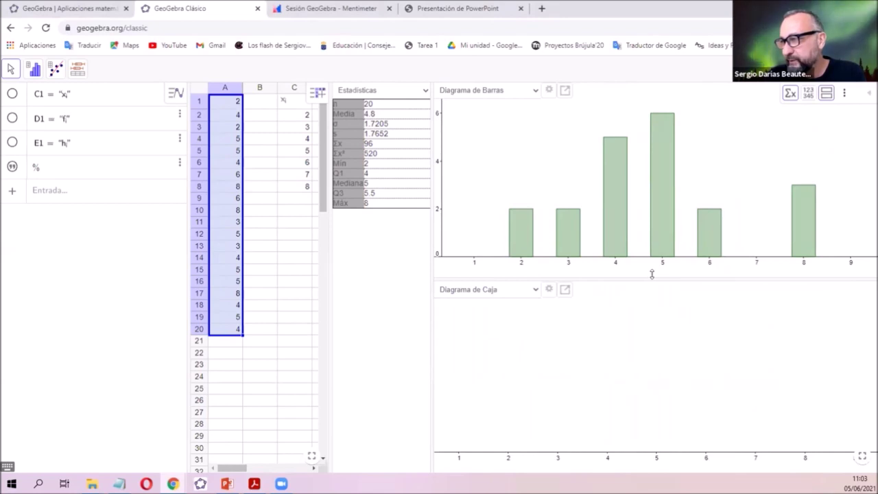
pyautogui.moveTo(652, 274); pyautogui.dragTo(655, 269)
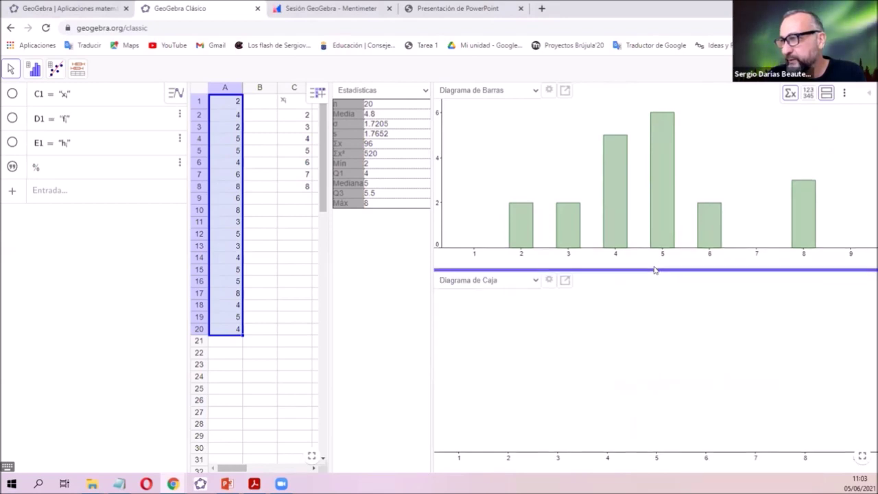
# - Switch the lower chart to Histograma and back to Diagrama de Caja to draw the box plot
pyautogui.click(535, 284)
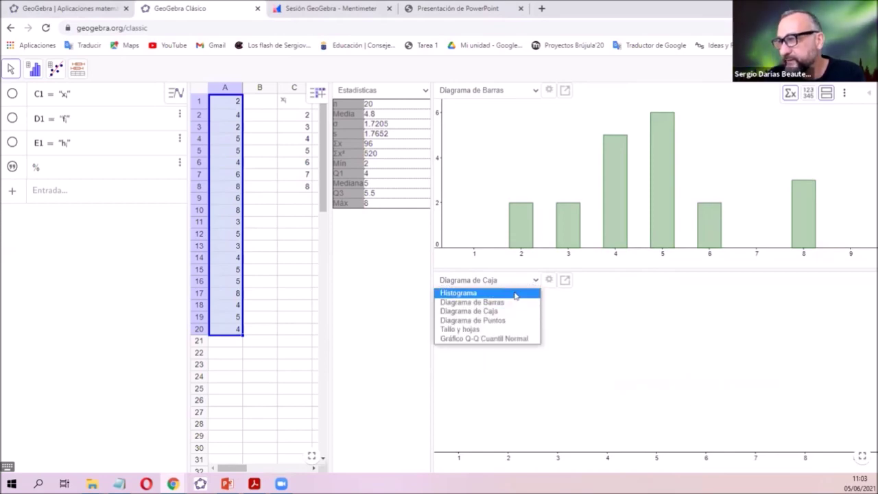
pyautogui.click(515, 294)
pyautogui.click(535, 281)
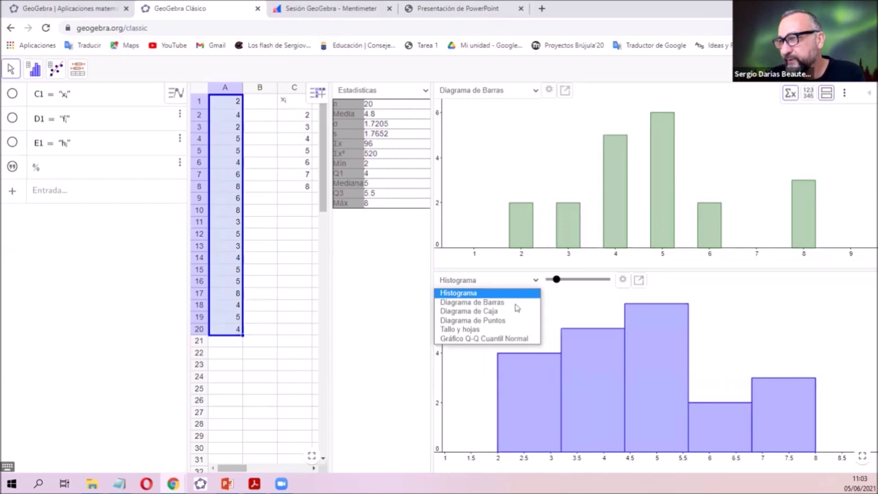
pyautogui.click(519, 313)
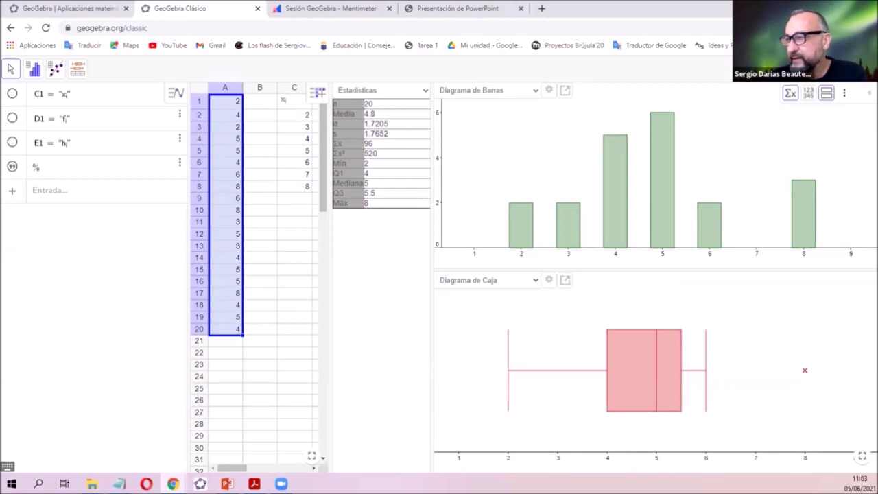
# - Disable Mostrar los valores atípicos for the box plot and look at its export options without choosing one
pyautogui.click(565, 280)
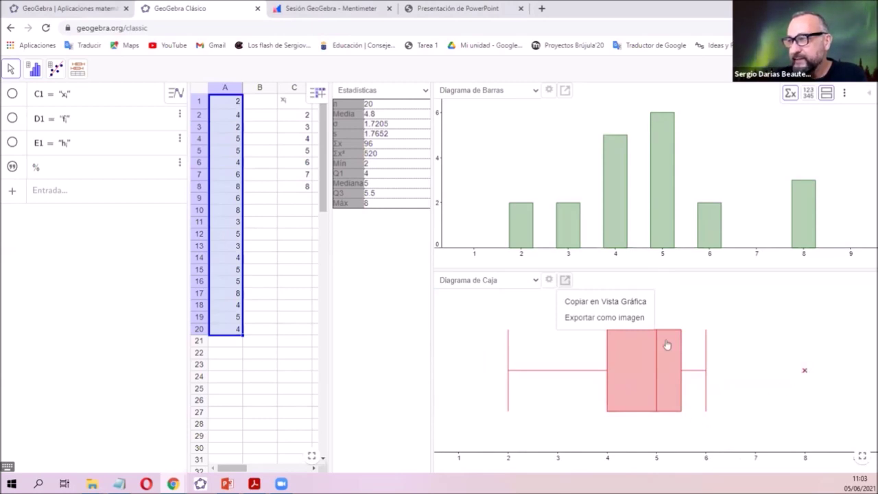
pyautogui.click(773, 338)
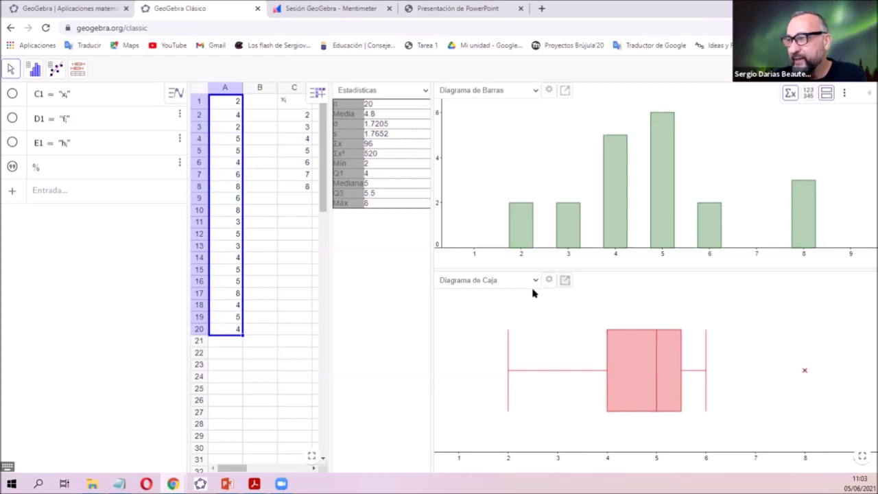
pyautogui.click(549, 280)
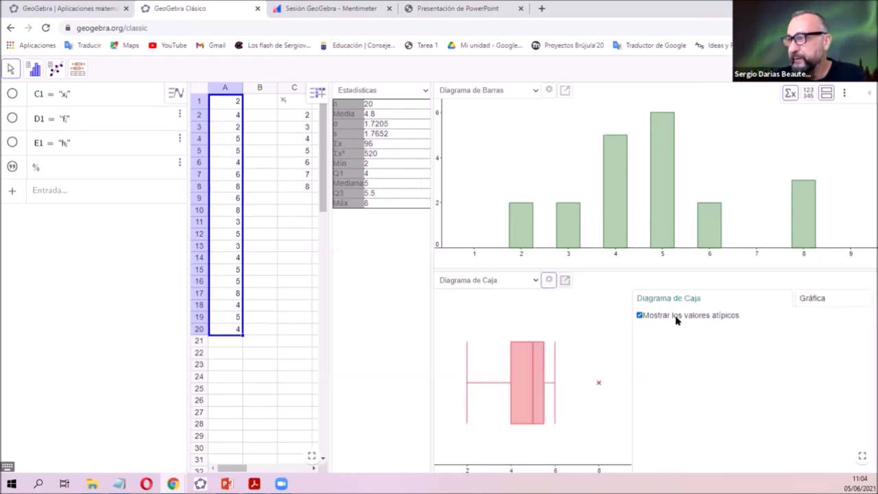
pyautogui.click(639, 315)
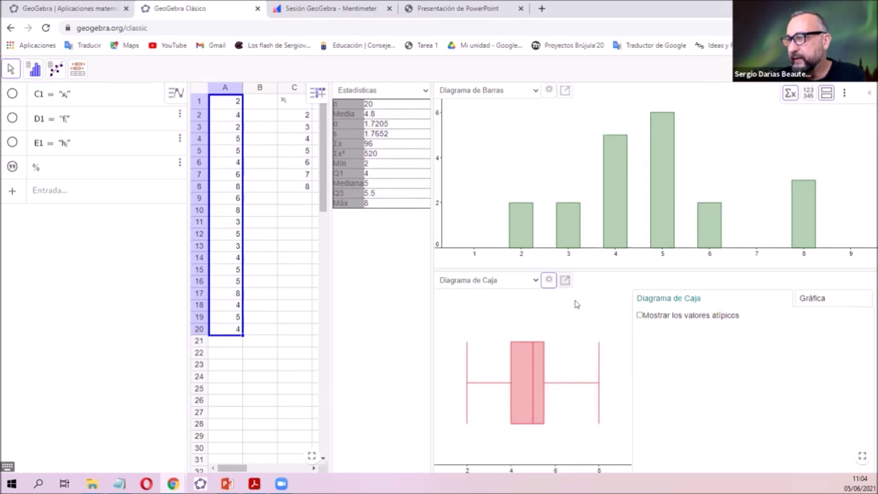
pyautogui.click(565, 280)
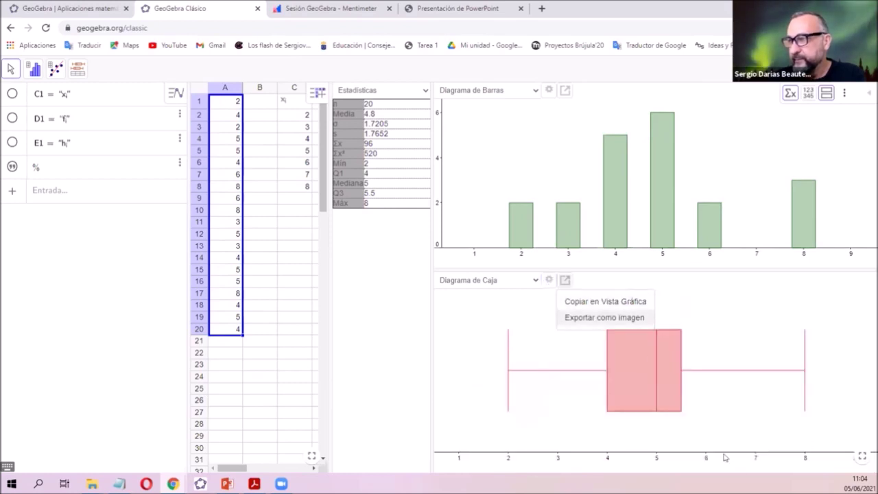
pyautogui.click(590, 343)
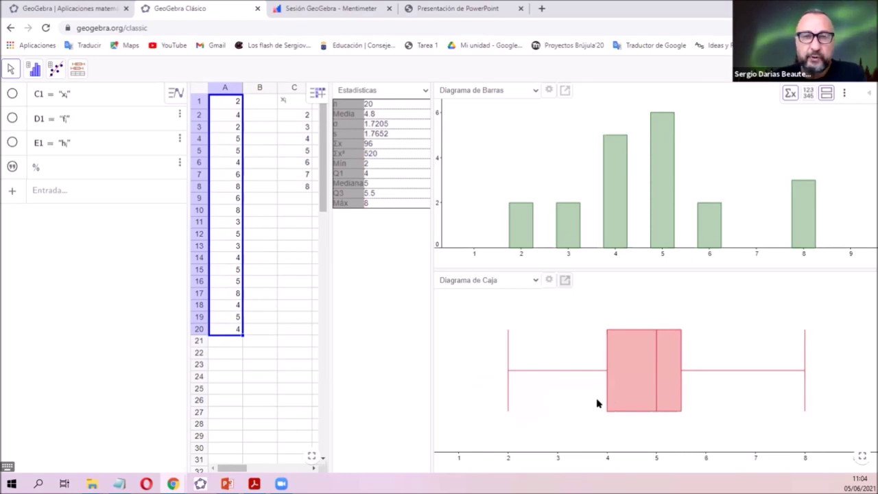
# - Widen the spreadsheet slightly to reveal part of the f_i column and select the raw data in A1:A20
pyautogui.moveTo(336, 227); pyautogui.dragTo(452, 227)
pyautogui.moveTo(307, 103); pyautogui.dragTo(404, 179)
pyautogui.moveTo(449, 234); pyautogui.dragTo(354, 230)
pyautogui.click(294, 293)
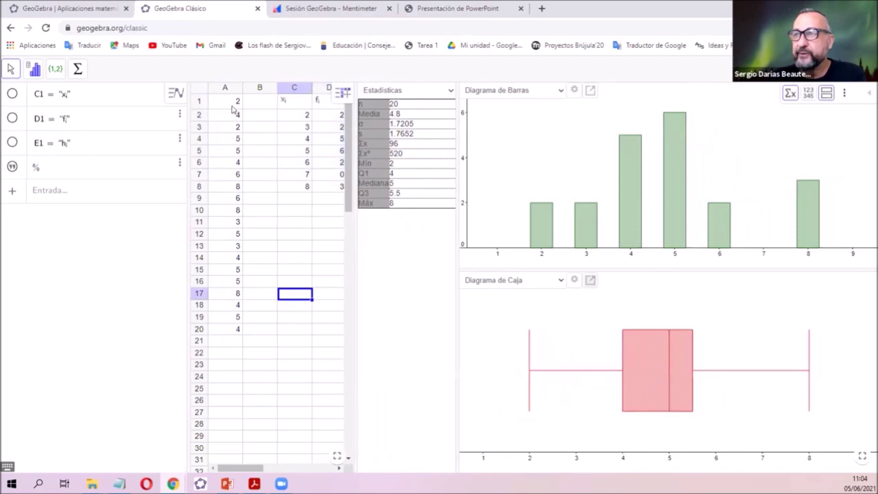
pyautogui.moveTo(233, 103); pyautogui.dragTo(233, 325)
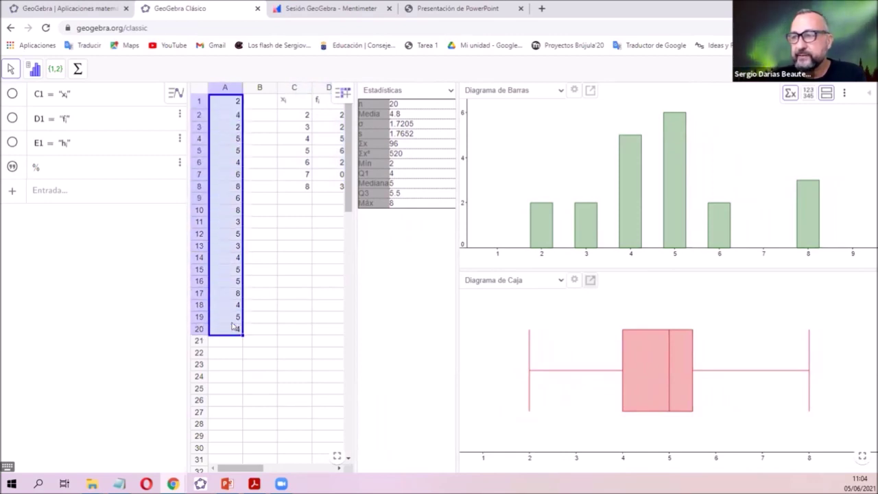
# - Switch to the PDF presentation and review the tasks of Problema 1 in the maximized browser window
pyautogui.moveTo(254, 483)
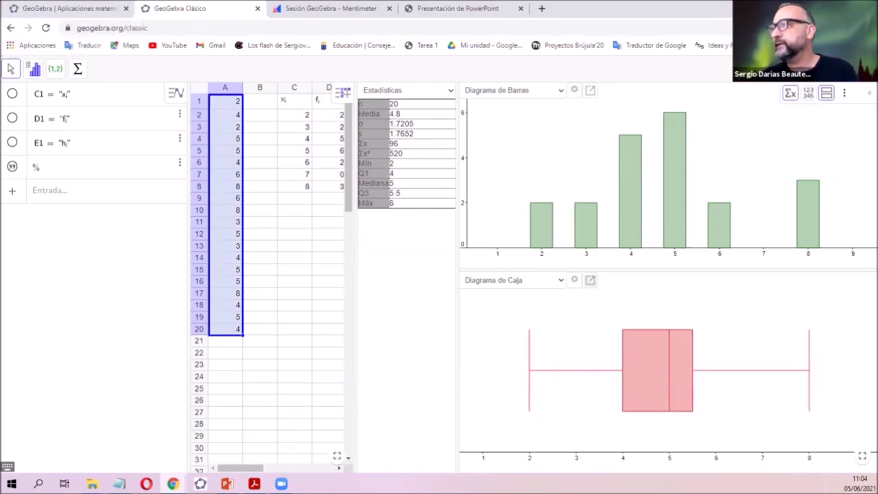
pyautogui.press('super+Down')
pyautogui.click(481, 48)
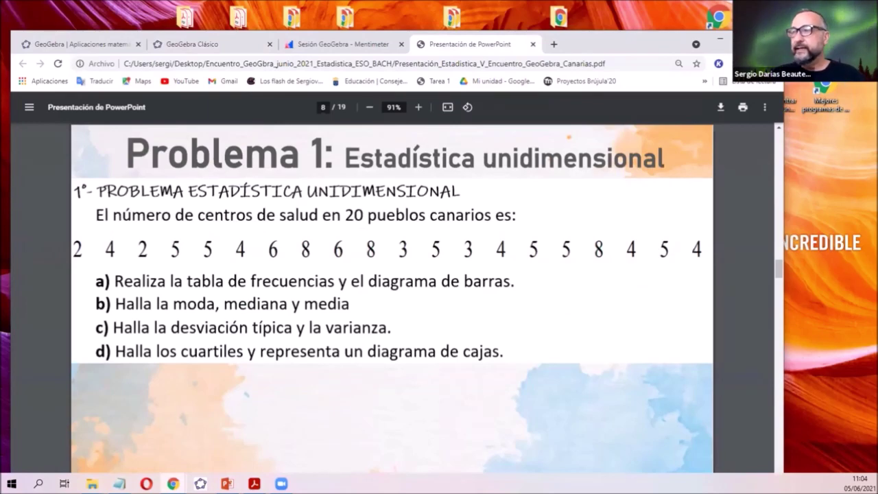
pyautogui.press('super+Up')
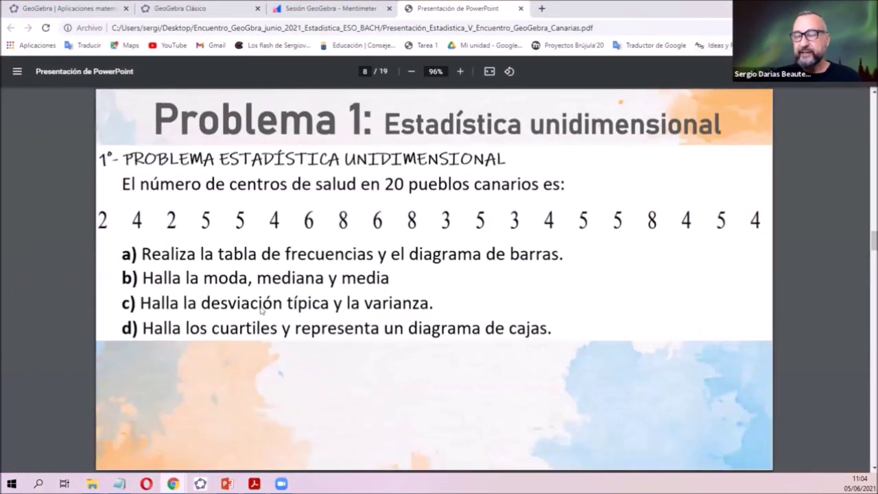
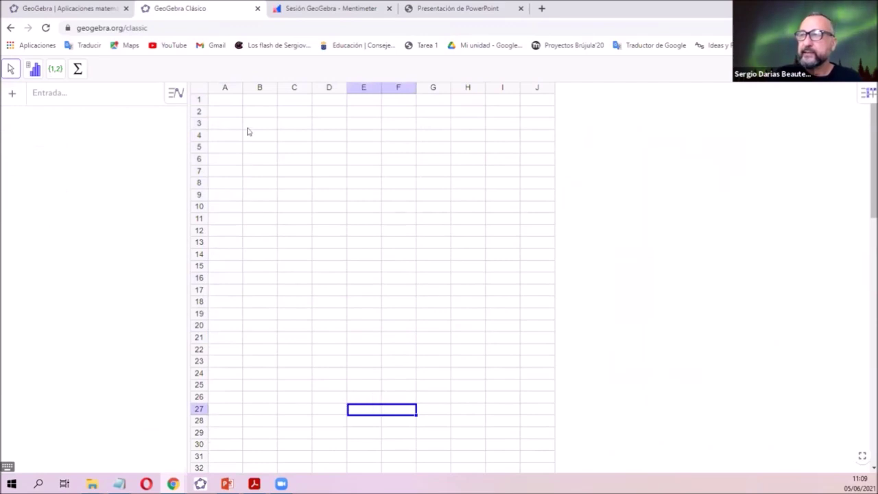
# - Enter the values 3, 4, 3, 2, 5 and 2 in cells B2:B7 of the empty spreadsheet
pyautogui.click(247, 112)
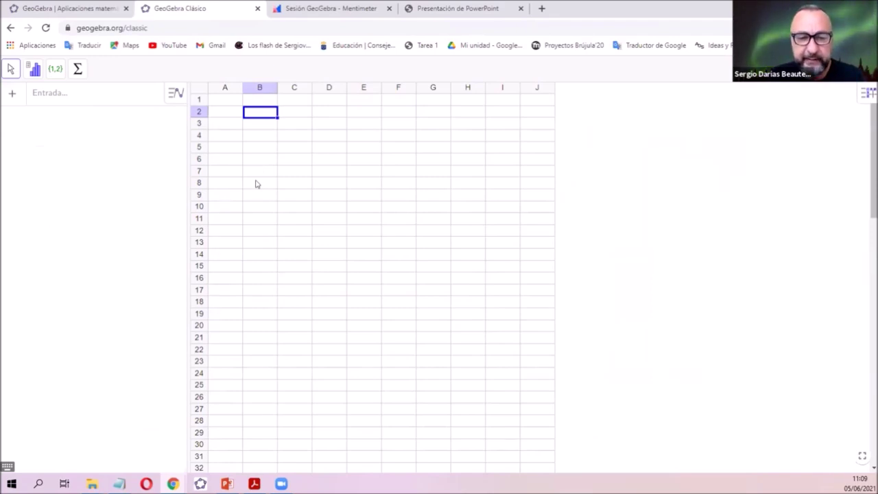
pyautogui.write('3')
pyautogui.press('Return')
pyautogui.write('4')
pyautogui.press('Return')
pyautogui.write('3')
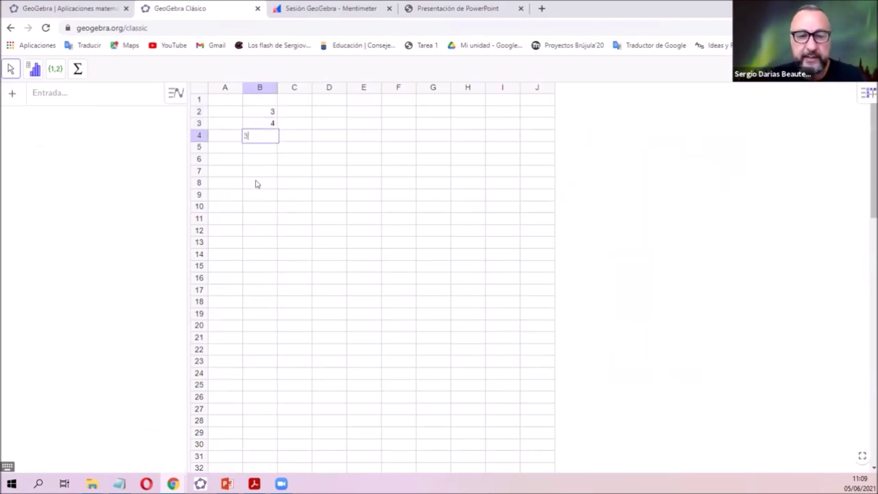
pyautogui.press('Return')
pyautogui.write('2')
pyautogui.press('Return')
pyautogui.write('5')
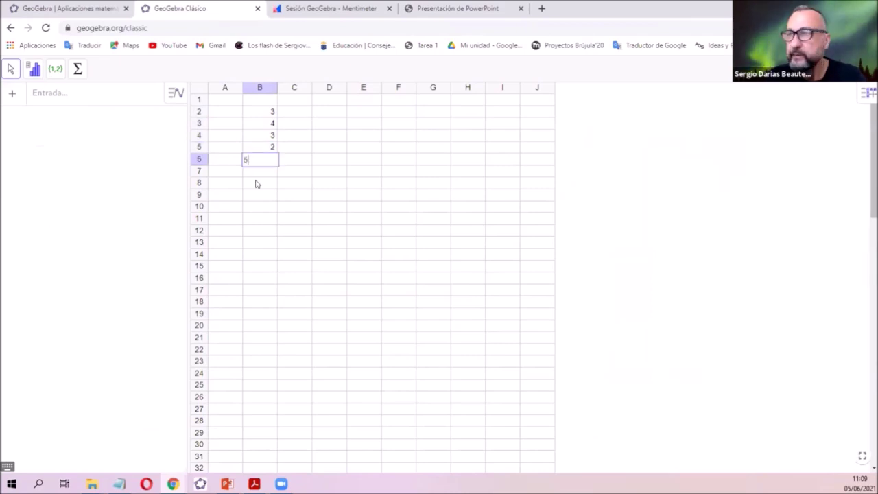
pyautogui.press('Return')
pyautogui.write('2')
pyautogui.press('Return')
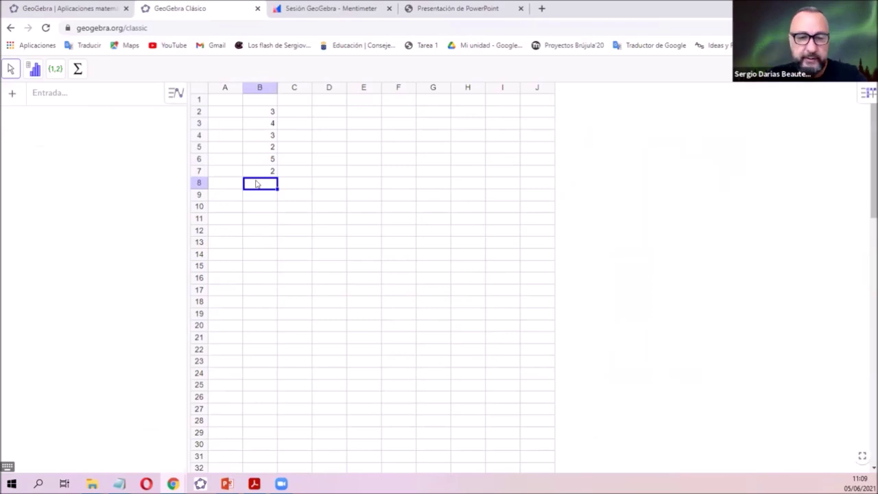
# - Complete the column B data with the values 6, 3, 2 and 2 in cells B8:B11
pyautogui.write('6')
pyautogui.press('Return')
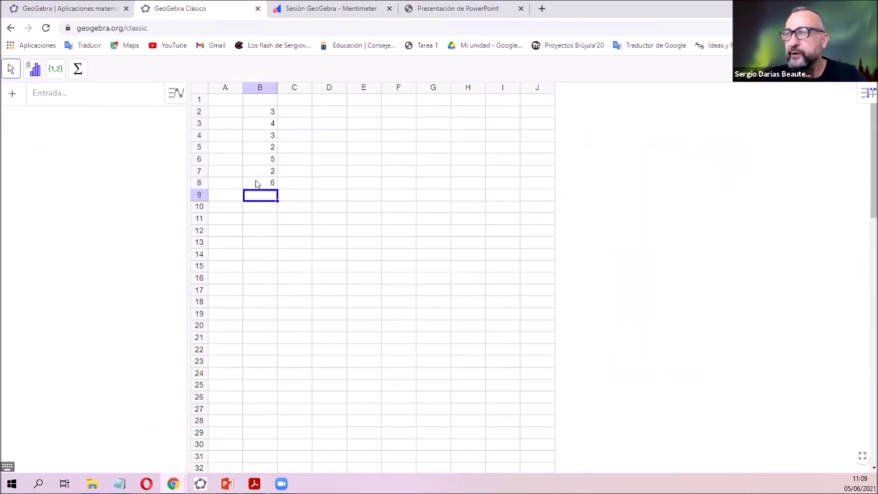
pyautogui.write('3')
pyautogui.press('Return')
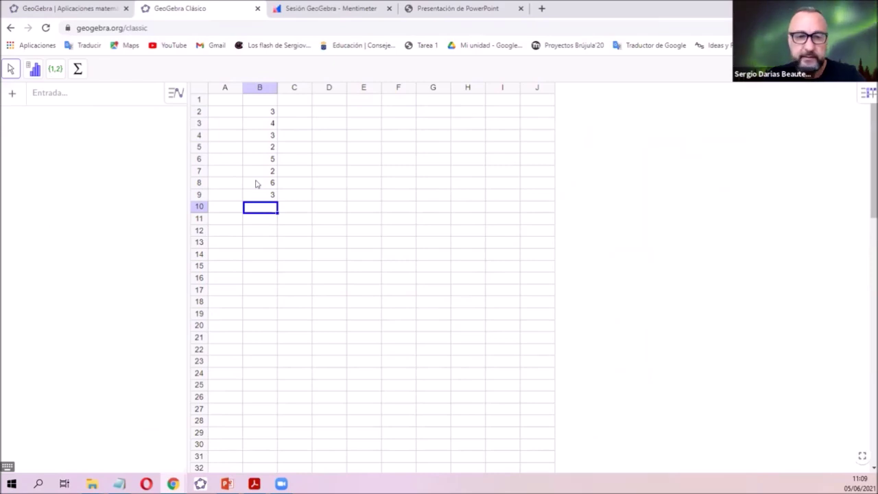
pyautogui.write('2')
pyautogui.press('Return')
pyautogui.press('Right')
pyautogui.press('Up')
pyautogui.press('Up')
pyautogui.press('Up')
pyautogui.press('Down')
pyautogui.press('Down')
pyautogui.press('Down')
pyautogui.press('Down')
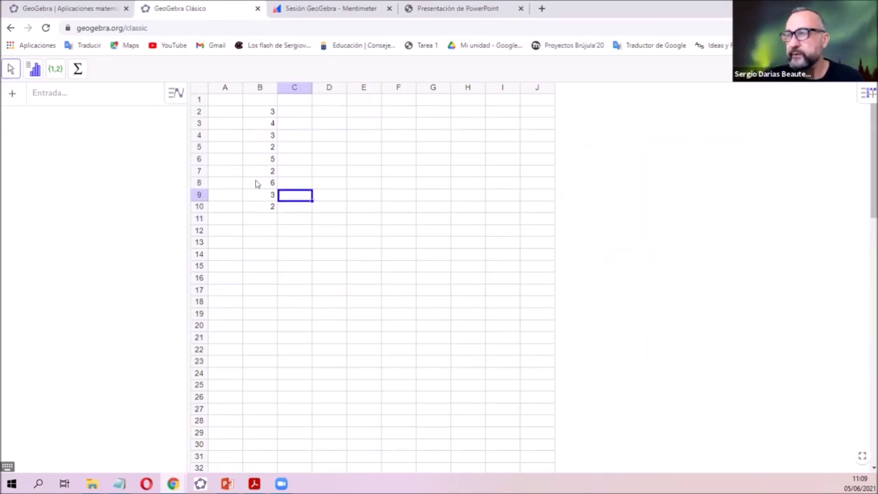
pyautogui.press('Left')
pyautogui.press('Up')
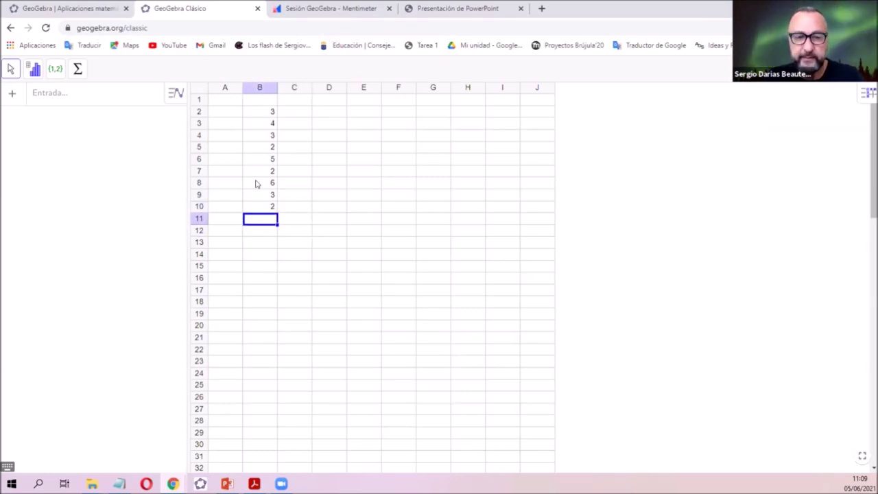
pyautogui.write('2')
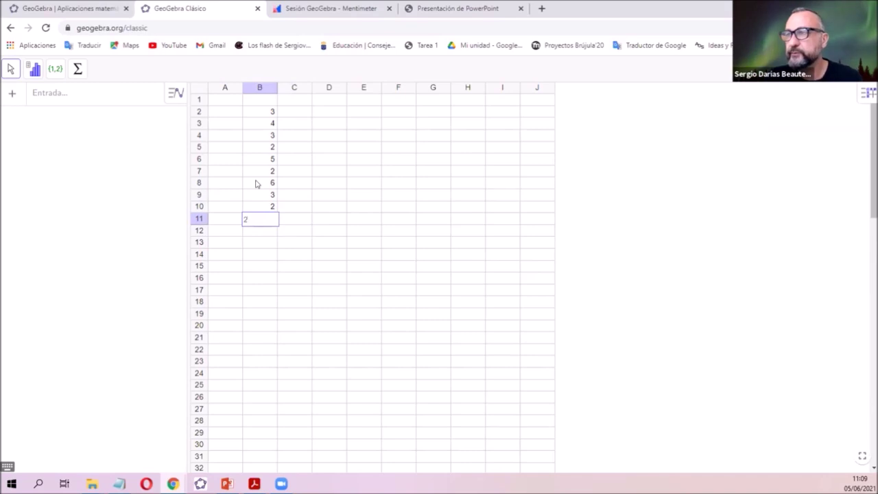
pyautogui.press('Right')
# - Enter the header "N hermanos" in cell B1 and widen column B to fit it
pyautogui.press('Up')
pyautogui.press('Up')
pyautogui.press('Up')
pyautogui.press('Up')
pyautogui.press('Up')
pyautogui.press('Up')
pyautogui.press('Up')
pyautogui.press('Up')
pyautogui.press('Up')
pyautogui.press('Left')
pyautogui.press('Up')
pyautogui.write('N hermano')
pyautogui.press('Home')
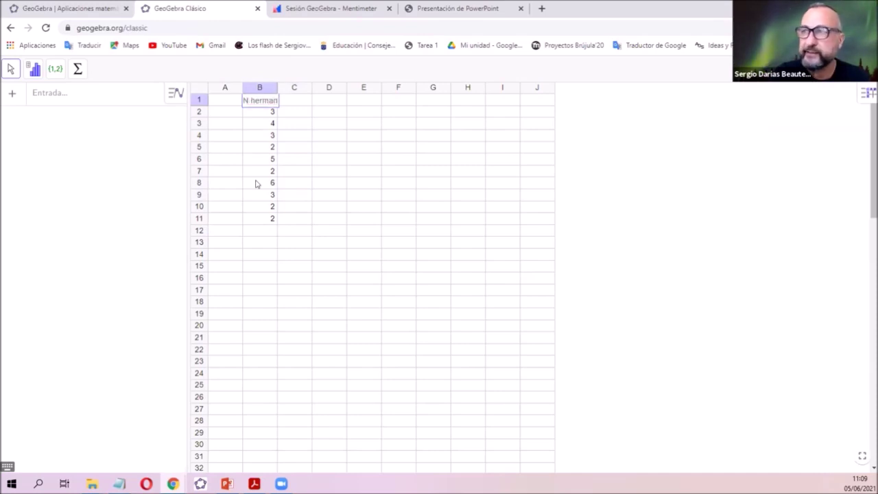
pyautogui.write('s')
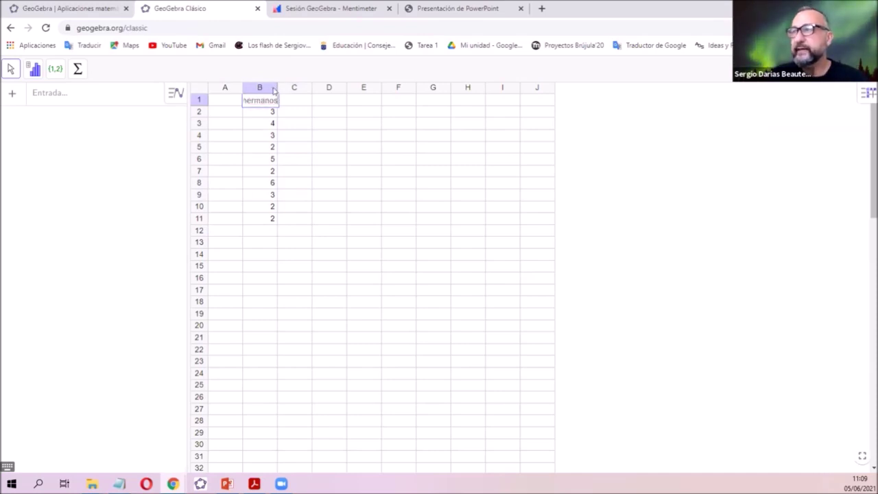
pyautogui.moveTo(273, 85); pyautogui.dragTo(301, 87)
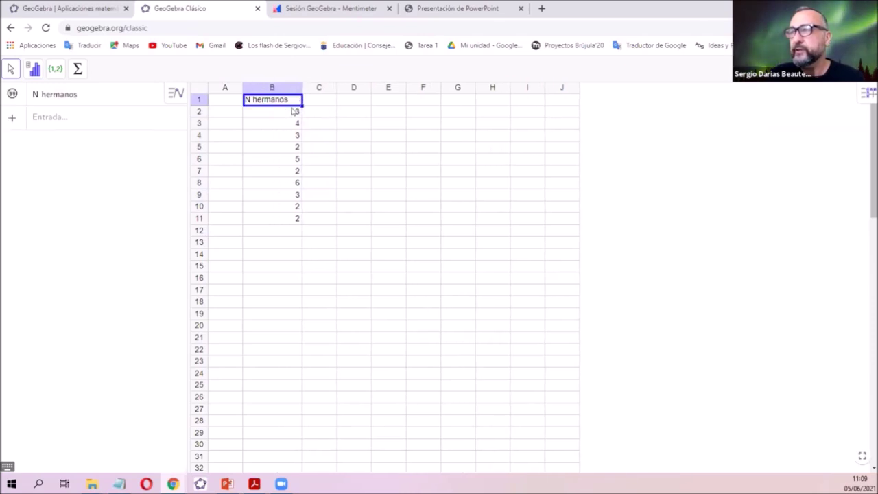
# - Enter the header "N TV" in cell C1, next to the N hermanos column
pyautogui.click(324, 113)
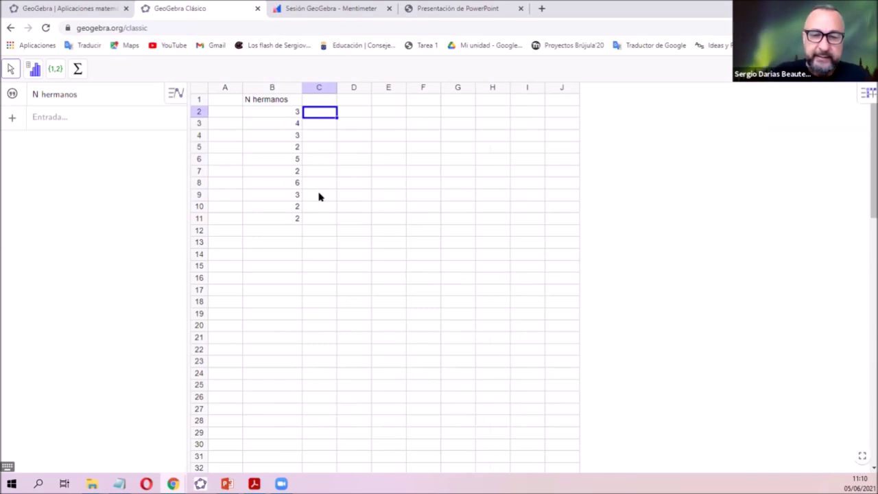
pyautogui.click(316, 101)
pyautogui.write('N ºTV')
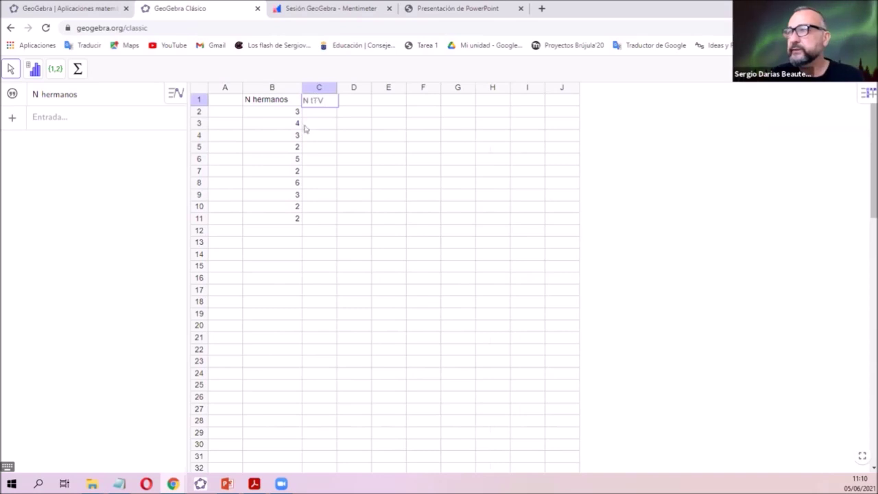
pyautogui.click(311, 100)
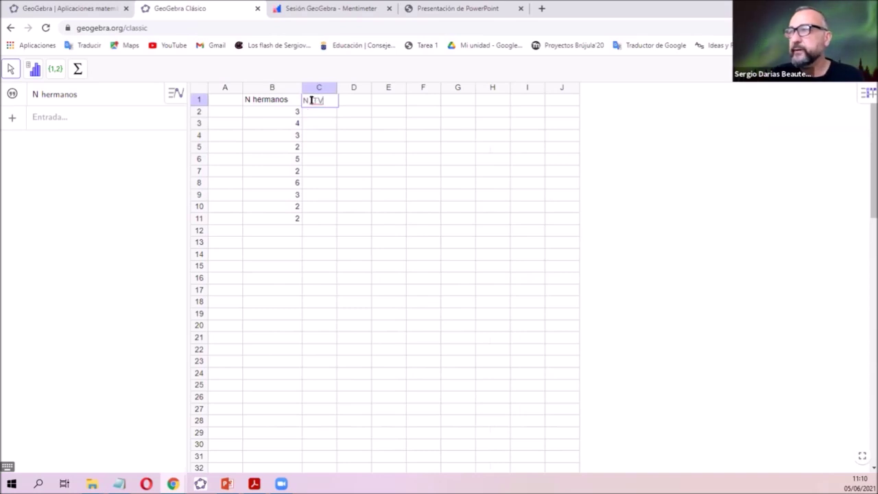
pyautogui.press('BackSpace')
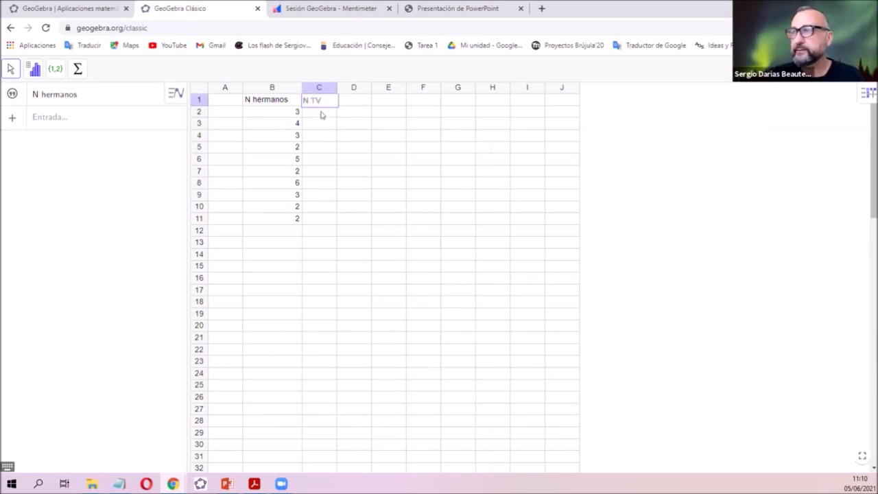
# - Fill cells C2:C11 with the values 4, 3, 4, 2, 4, 1, 4, 4, 1 and 3
pyautogui.click(322, 114)
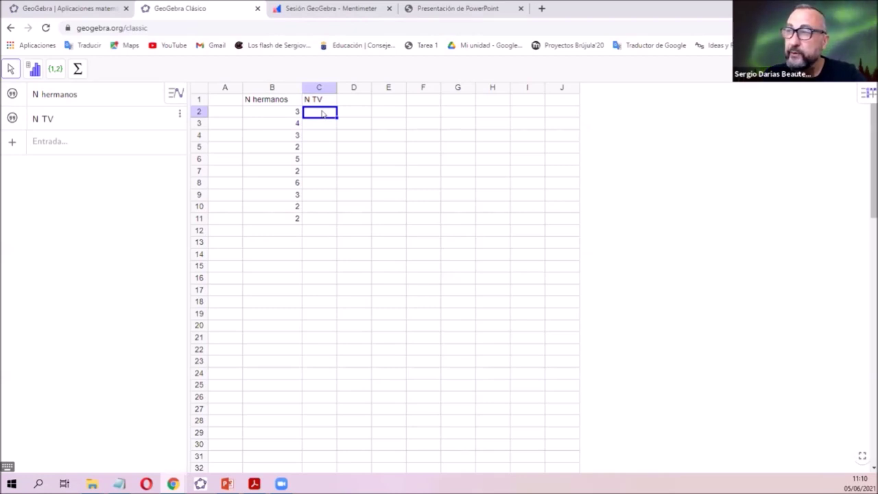
pyautogui.write('4 3 4 2 4')
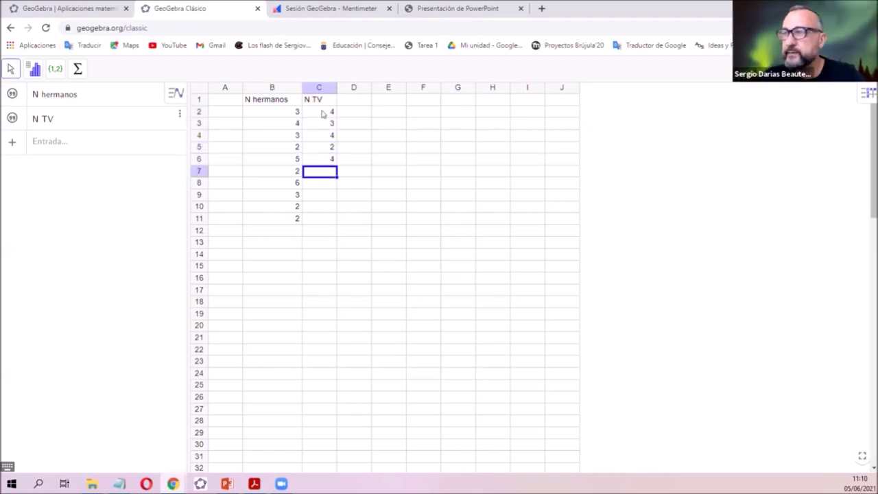
pyautogui.write(' 1 4 4 1 3')
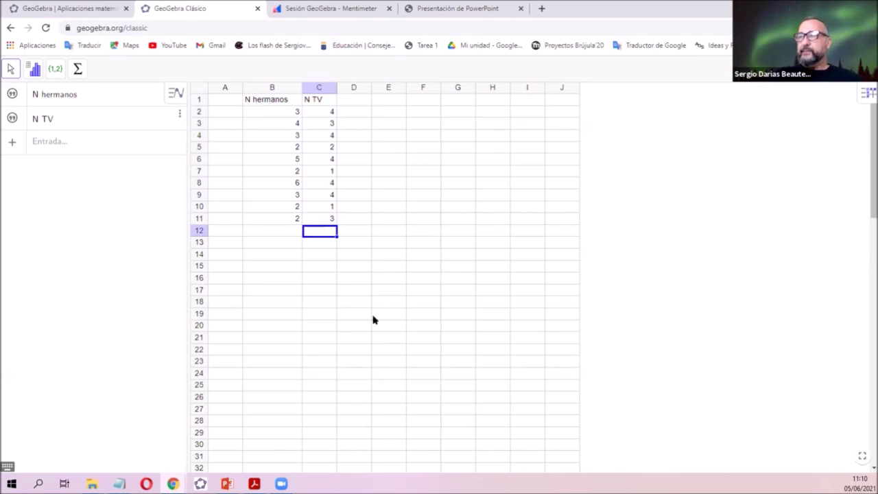
pyautogui.moveTo(373, 317); pyautogui.dragTo(353, 316)
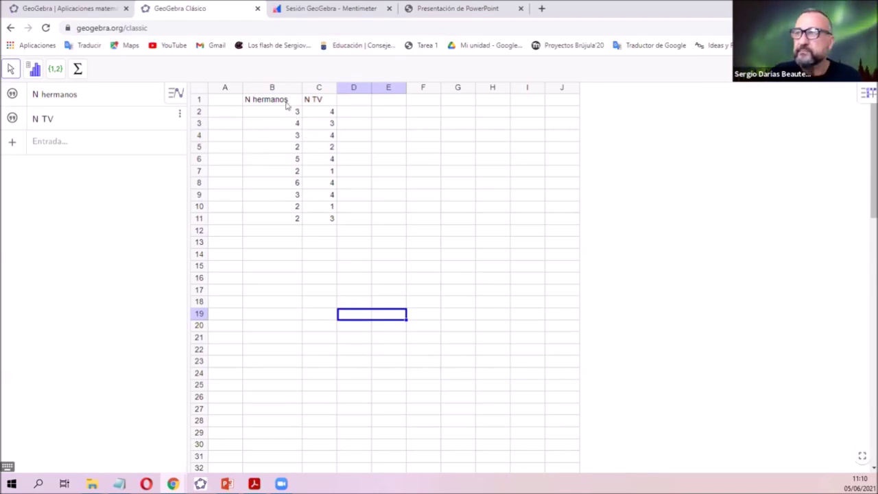
# - Run a two-variable regression analysis on cells B1:C11 and widen the scatter plot view
pyautogui.moveTo(281, 102); pyautogui.dragTo(329, 224)
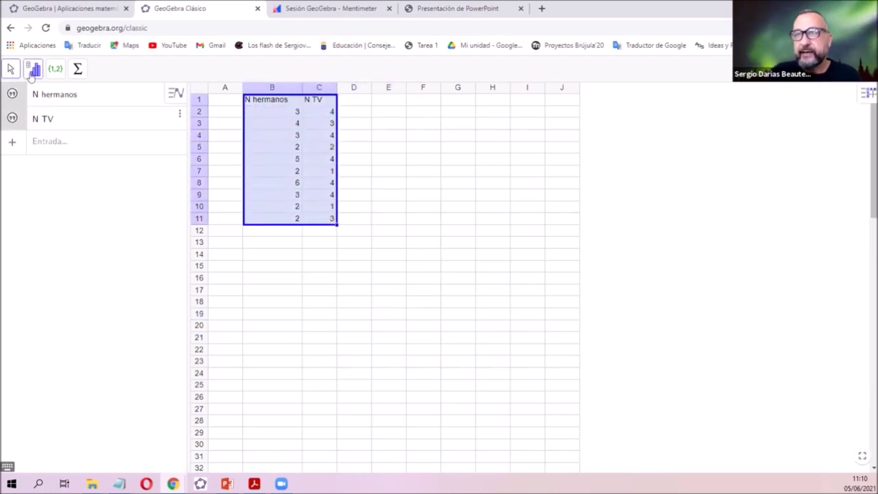
pyautogui.click(32, 71)
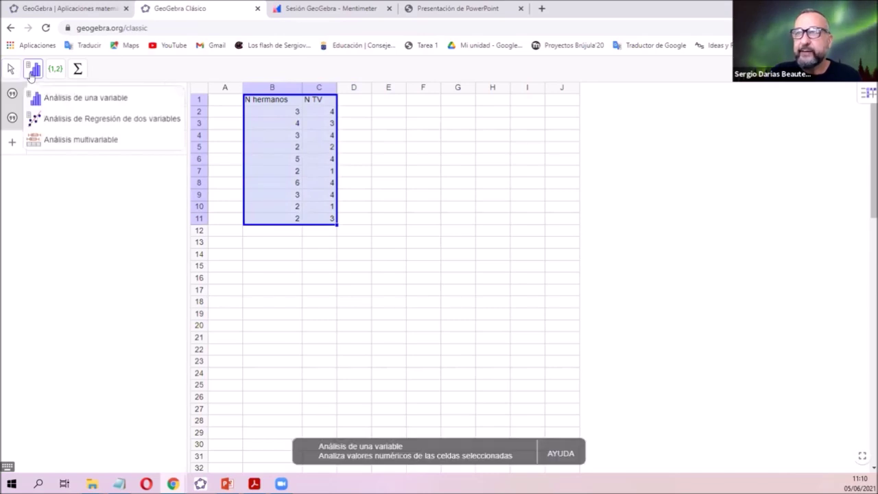
pyautogui.click(67, 123)
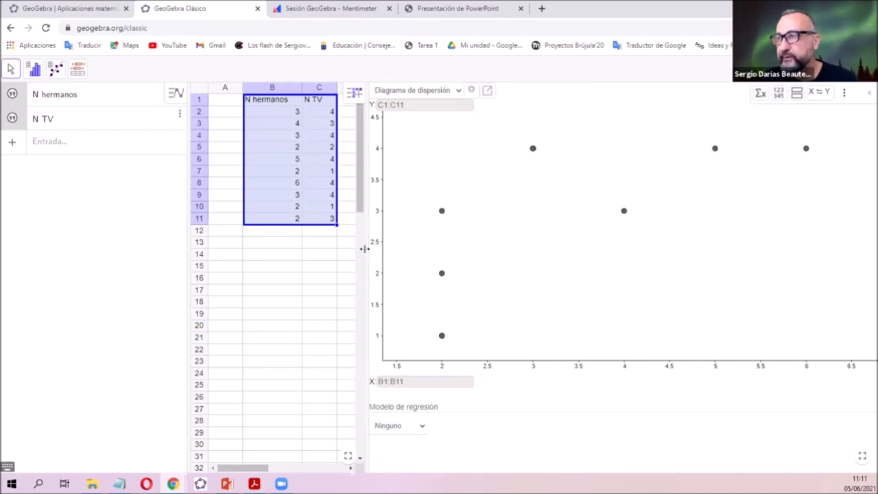
pyautogui.moveTo(365, 249); pyautogui.dragTo(324, 243)
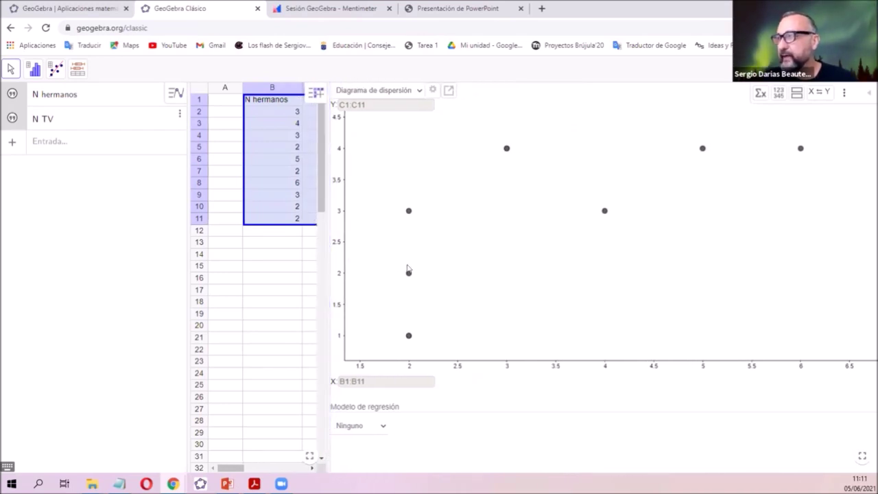
# - Show the statistics of the two-variable analysis and fit a linear regression model, adjusting the width of the spreadsheet view
pyautogui.click(761, 93)
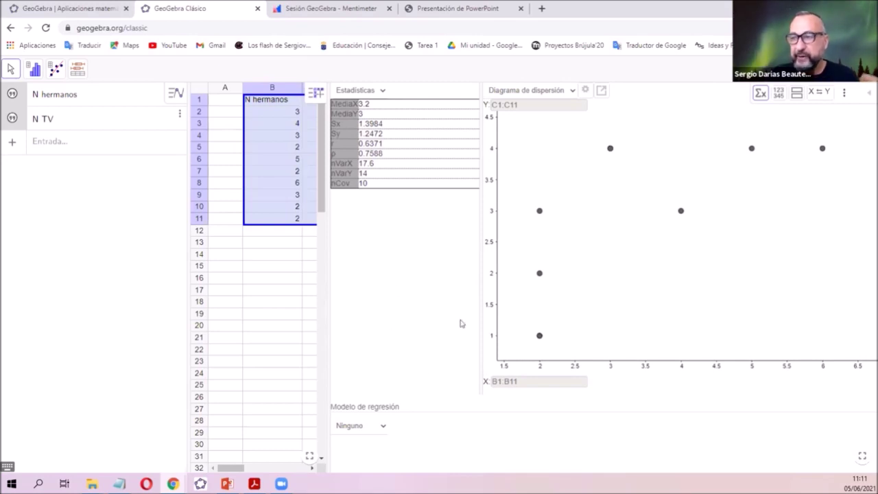
pyautogui.click(381, 428)
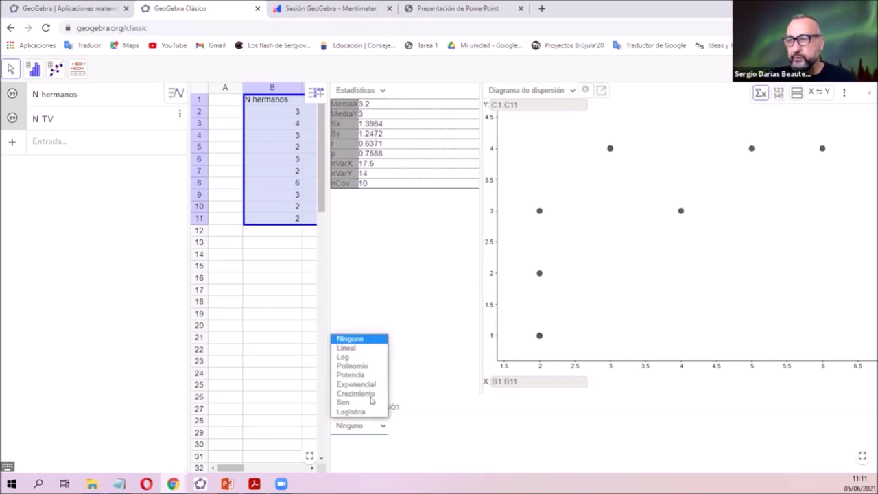
pyautogui.click(360, 348)
pyautogui.moveTo(323, 313); pyautogui.dragTo(311, 313)
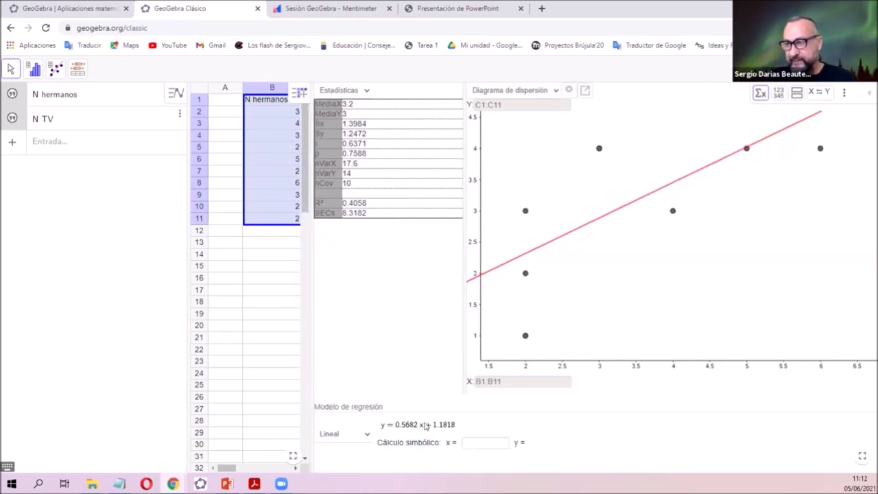
pyautogui.click(483, 443)
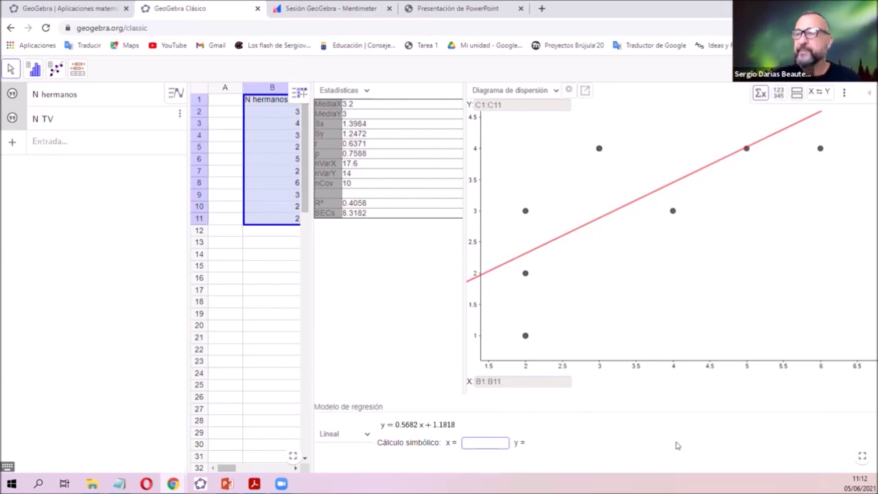
pyautogui.moveTo(309, 320); pyautogui.dragTo(394, 316)
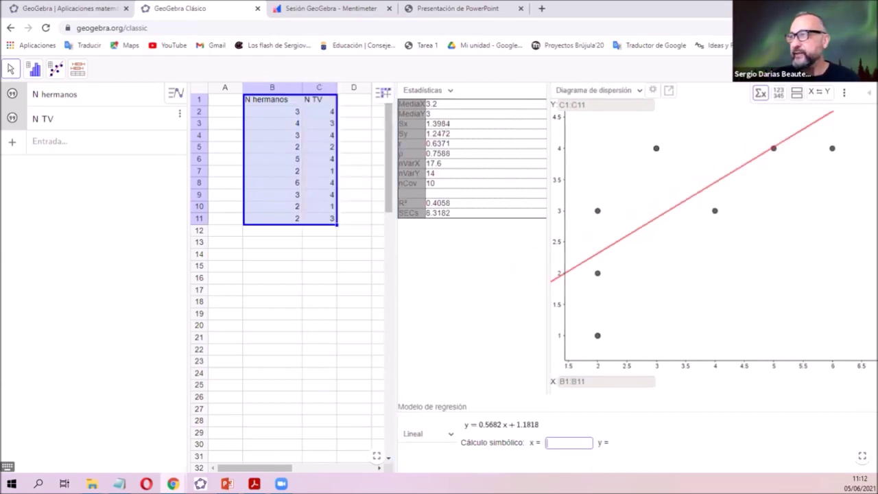
# - Close the data analysis view and delete the N hermanos and N TV data from the spreadsheet
pyautogui.click(846, 93)
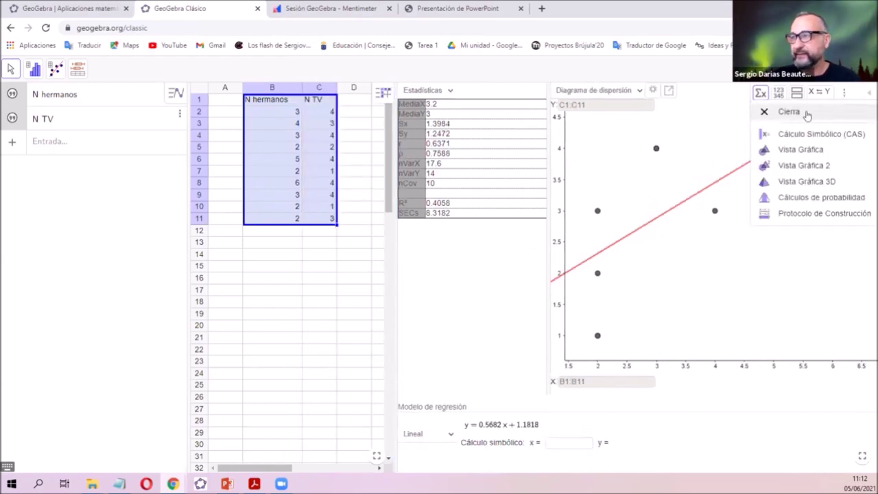
pyautogui.click(788, 112)
pyautogui.click(322, 269)
pyautogui.moveTo(338, 242); pyautogui.dragTo(251, 102)
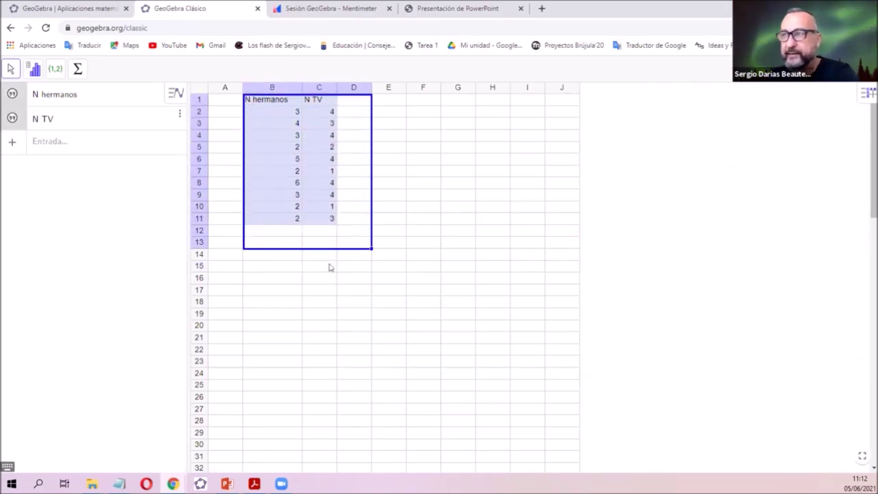
pyautogui.press('Delete')
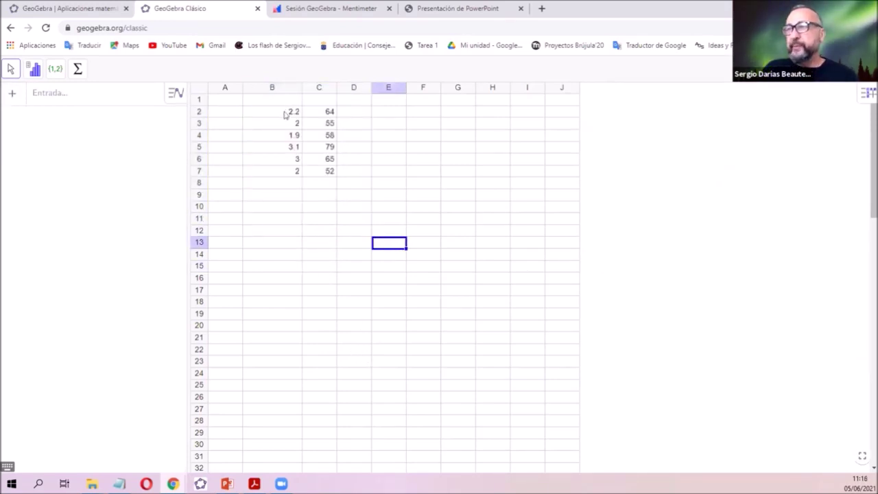
# - Run a two-variable regression analysis with the linear model on cells B2:C7, show its statistics and widen the analysis view
pyautogui.moveTo(284, 113); pyautogui.dragTo(319, 176)
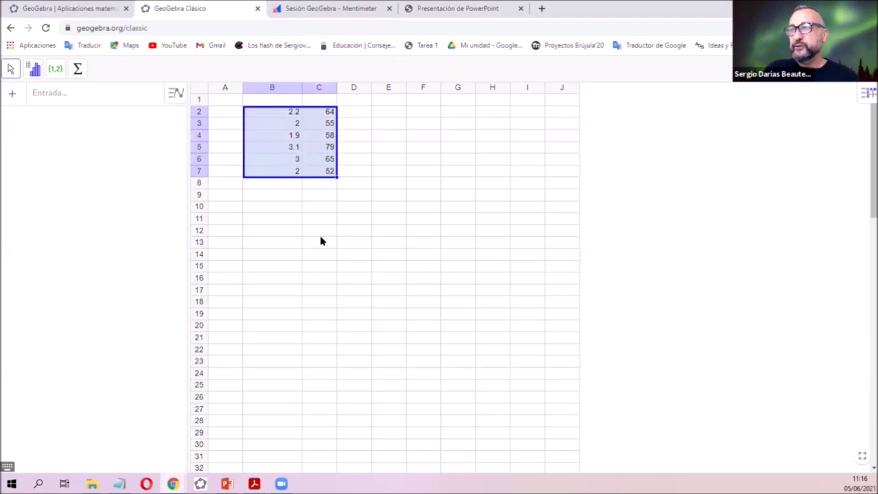
pyautogui.click(31, 73)
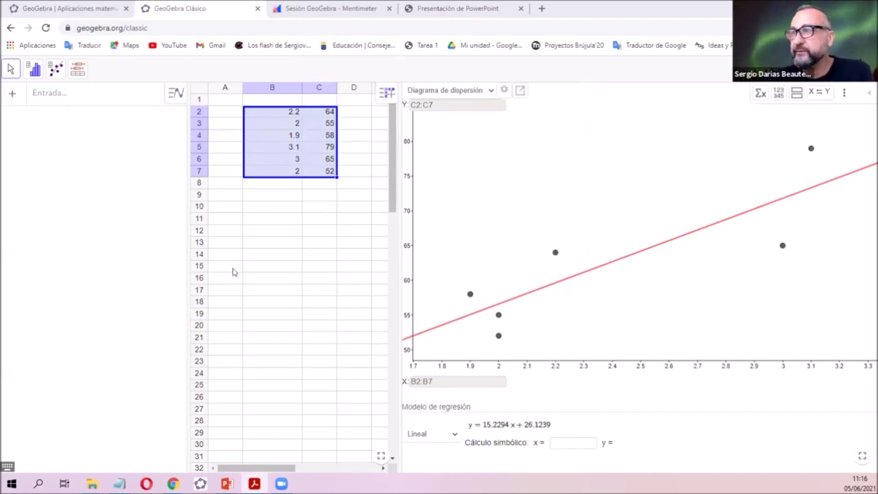
pyautogui.click(759, 93)
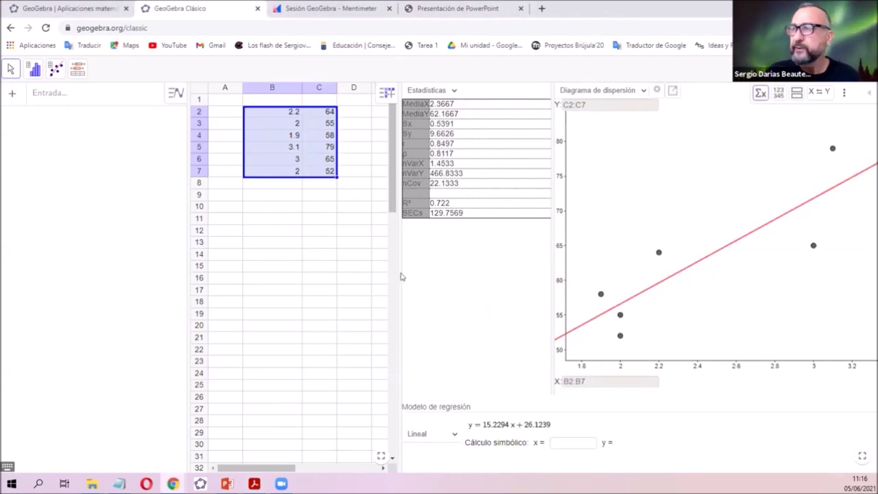
pyautogui.moveTo(399, 270); pyautogui.dragTo(356, 265)
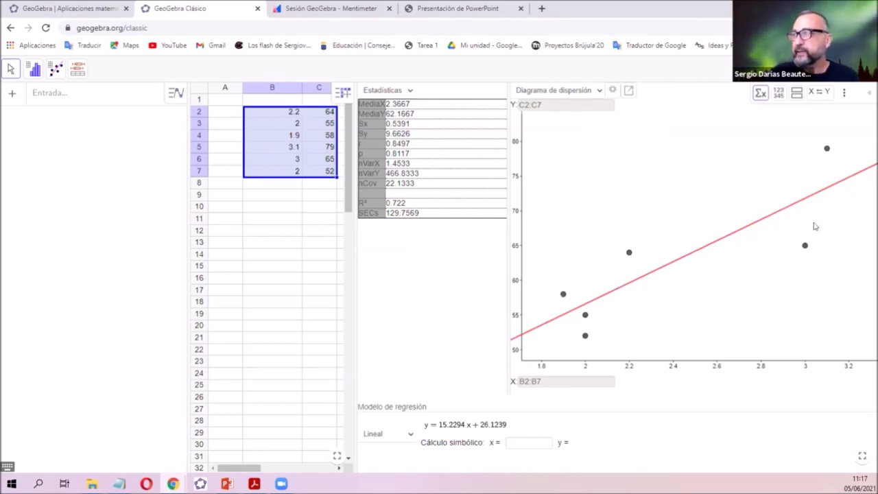
# - Swap the X and Y variables to view the regression of X on Y, and swap them back
pyautogui.click(817, 93)
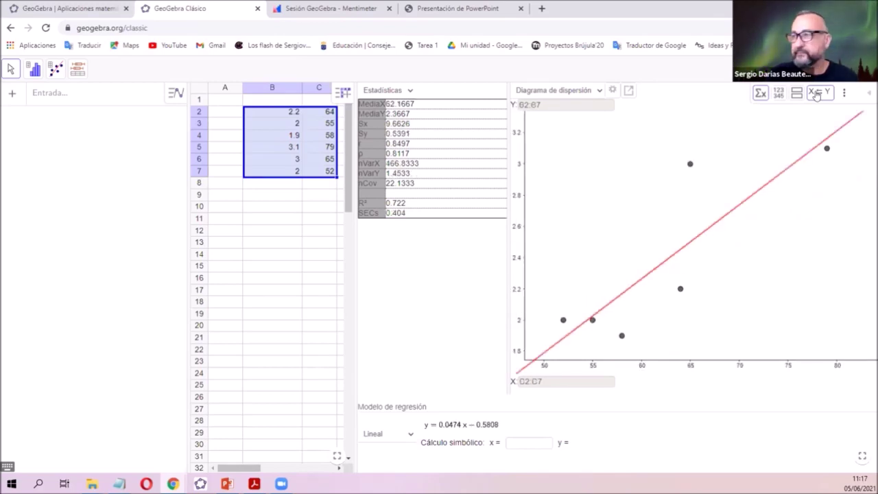
pyautogui.click(817, 94)
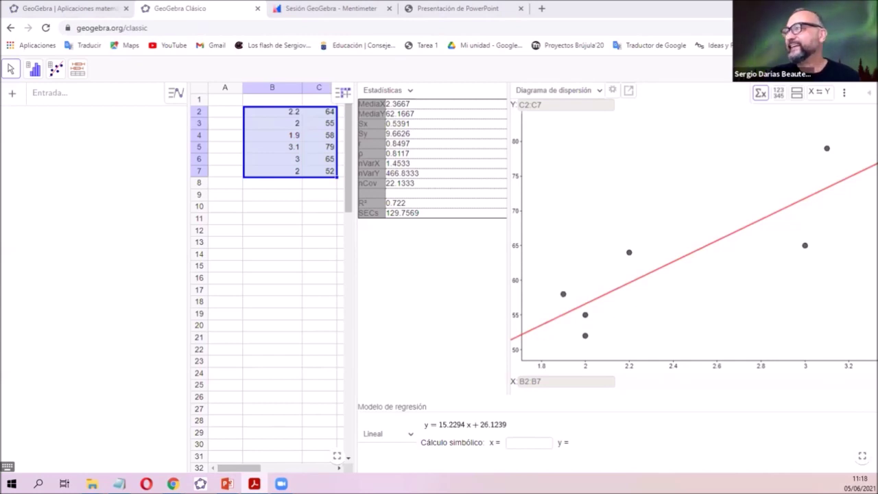
# - Switch to the PDF presentation, maximize the browser window and review the Problema 3 statement on the normal distribution
pyautogui.press('super+Down')
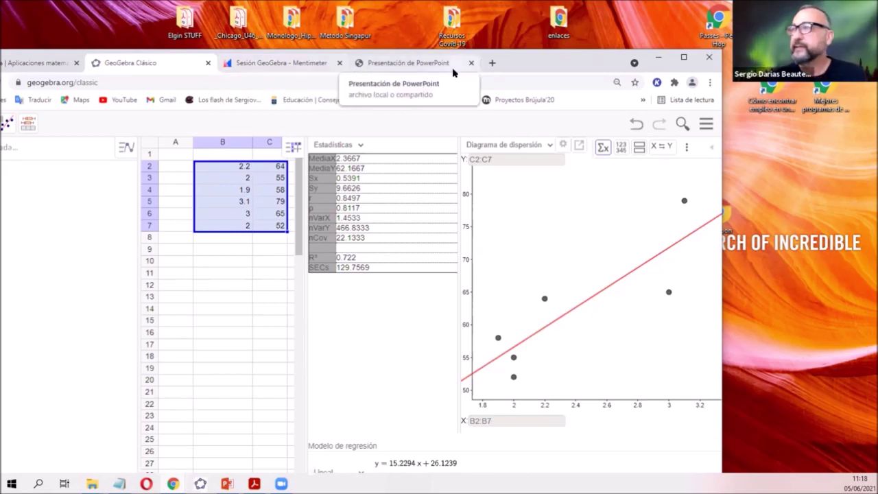
pyautogui.click(408, 63)
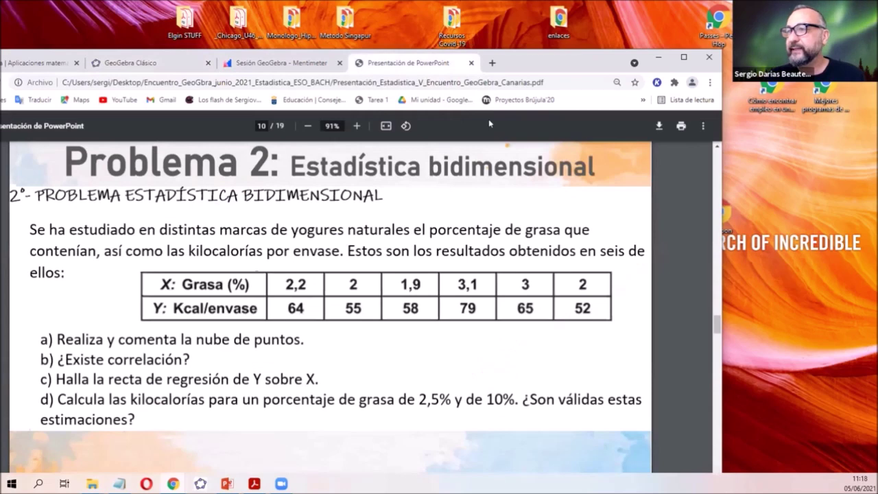
pyautogui.click(683, 57)
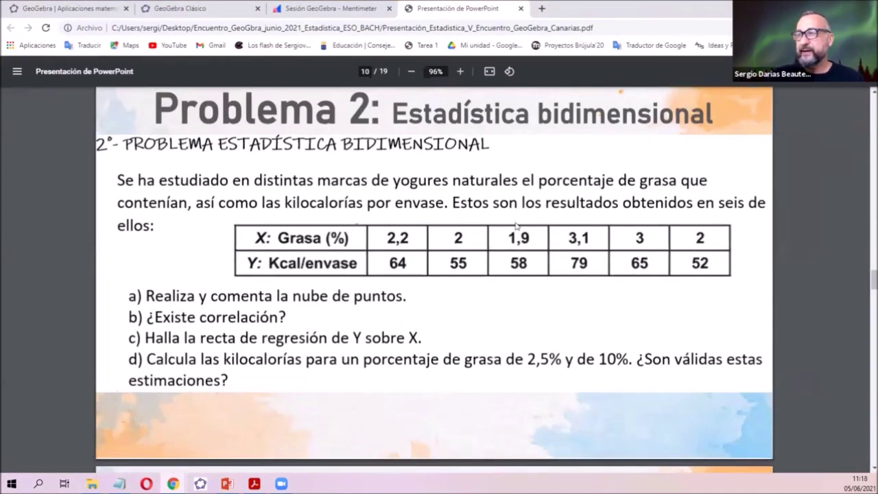
pyautogui.scroll(-4, 521, 227)
pyautogui.scroll(-1, 439, 274)
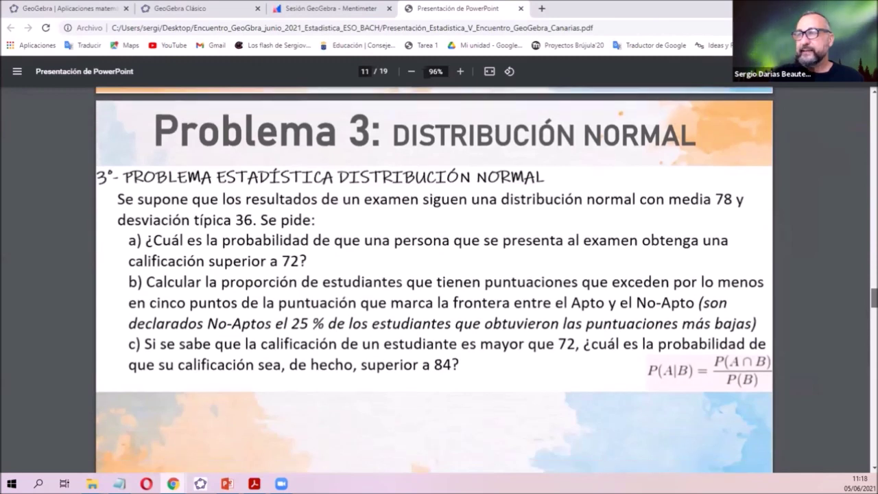
pyautogui.scroll(-1, 434, 279)
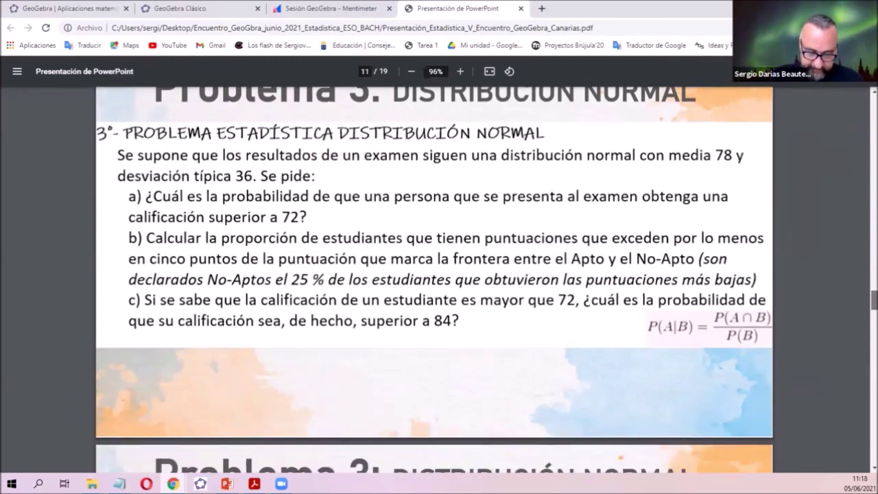
pyautogui.scroll(1, 434, 280)
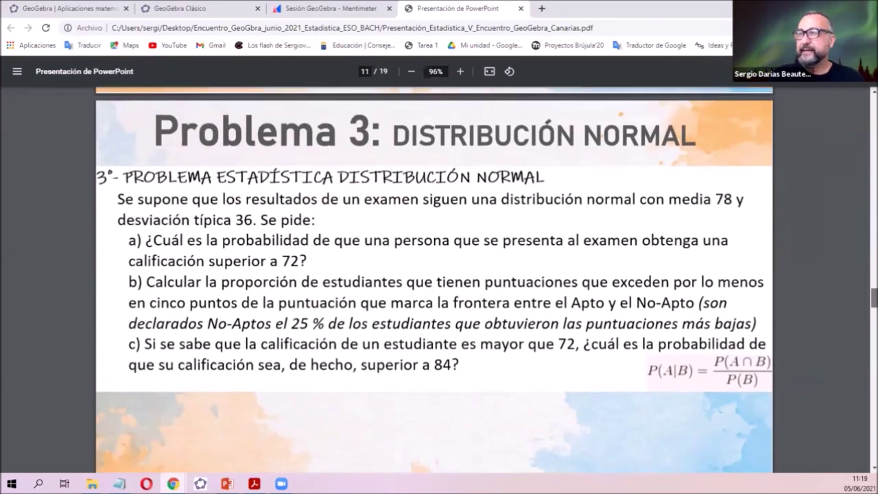
pyautogui.scroll(-1, 434, 279)
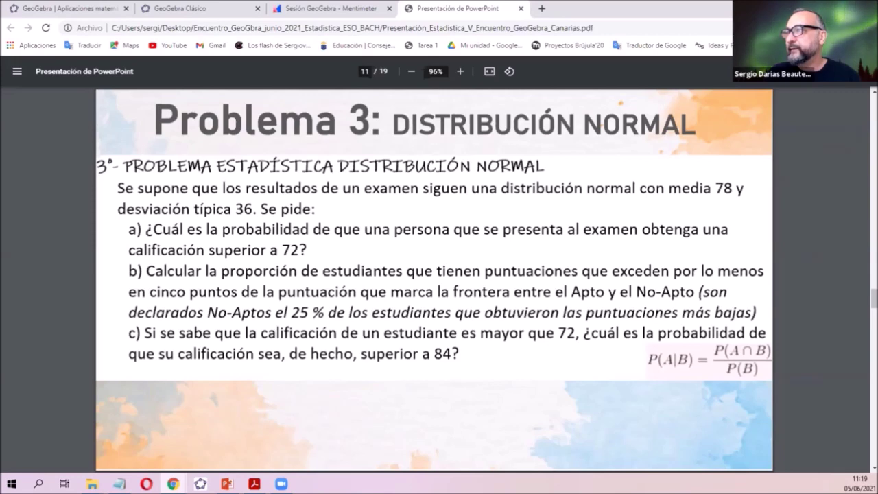
# - Switch to GeoGebra Clásico, replace the graphics view with the probability calculator and widen it to nearly the full window
pyautogui.hotkey('ctrl', '2')
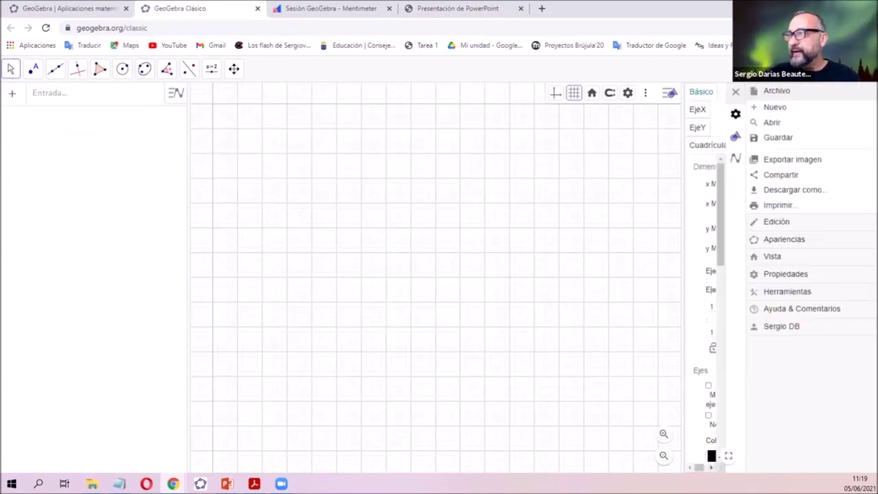
pyautogui.click(625, 215)
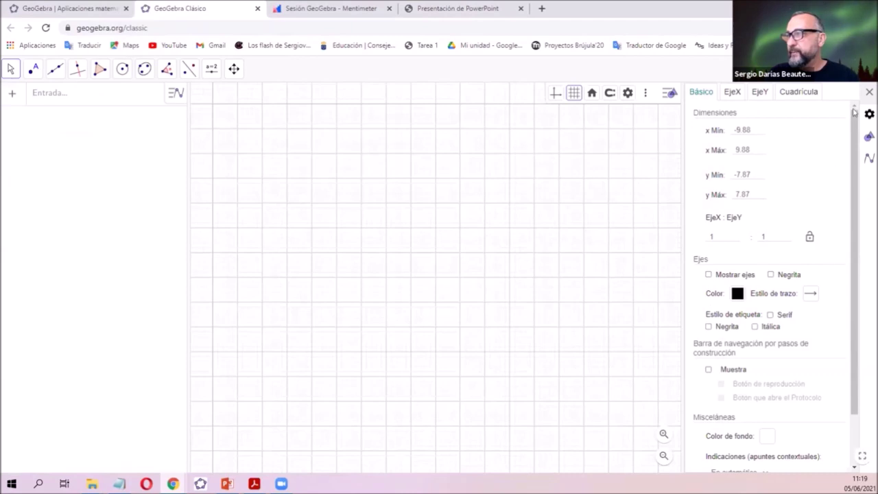
pyautogui.click(865, 69)
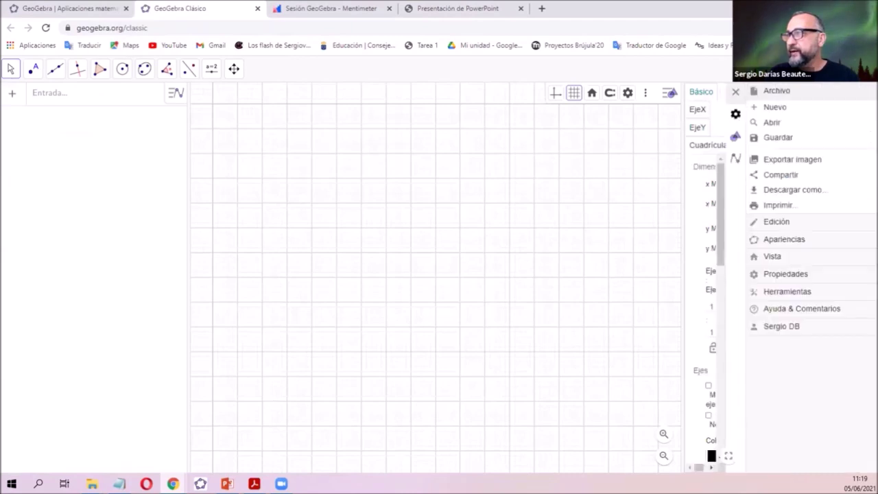
pyautogui.click(777, 255)
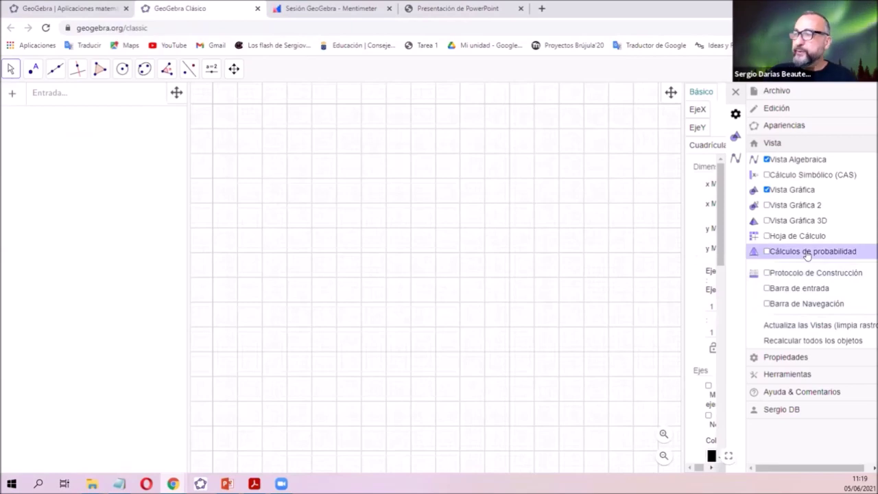
pyautogui.click(791, 190)
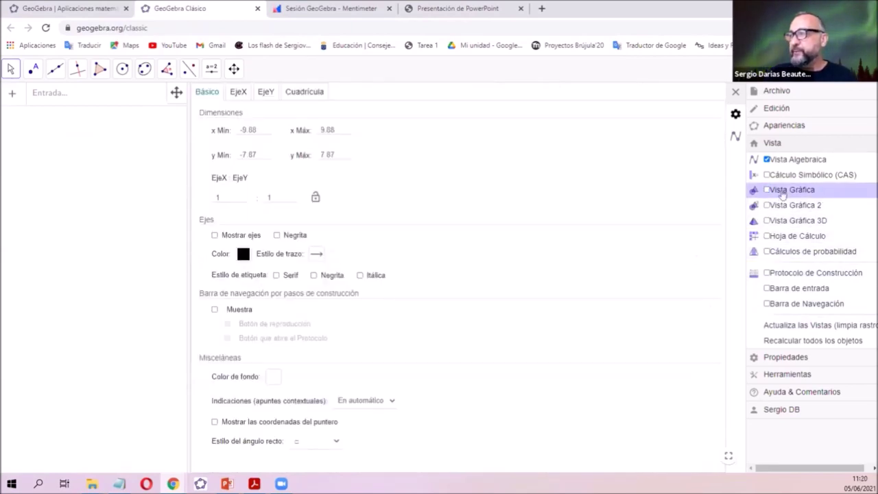
pyautogui.click(794, 252)
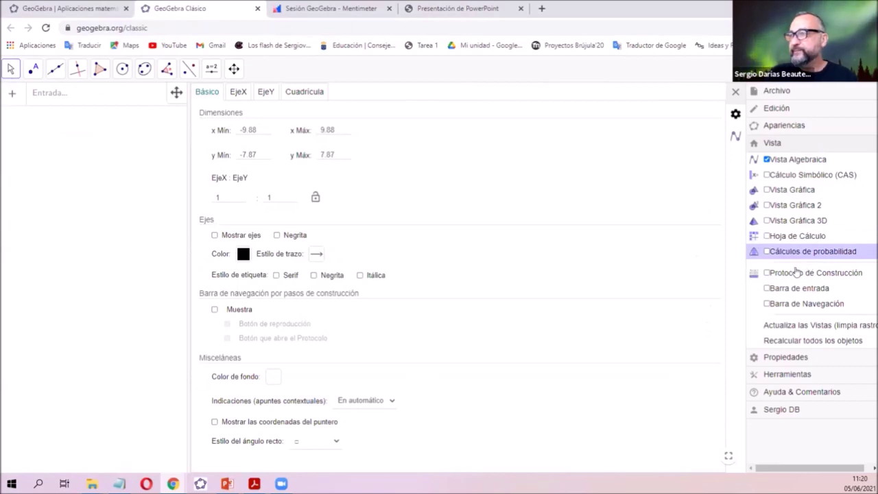
pyautogui.click(497, 91)
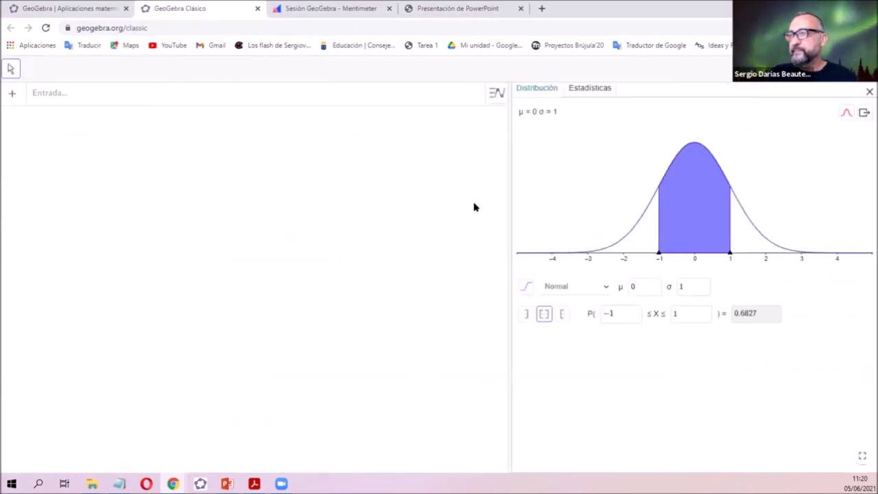
pyautogui.moveTo(506, 222); pyautogui.dragTo(115, 169)
pyautogui.moveTo(61, 170); pyautogui.dragTo(96, 173)
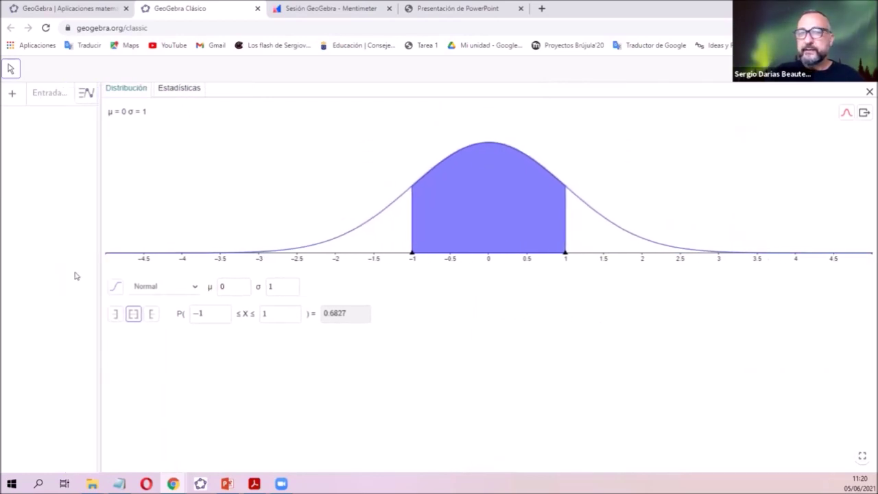
# - Set the normal distribution's mean to 78 and its standard deviation to 36
pyautogui.click(227, 288)
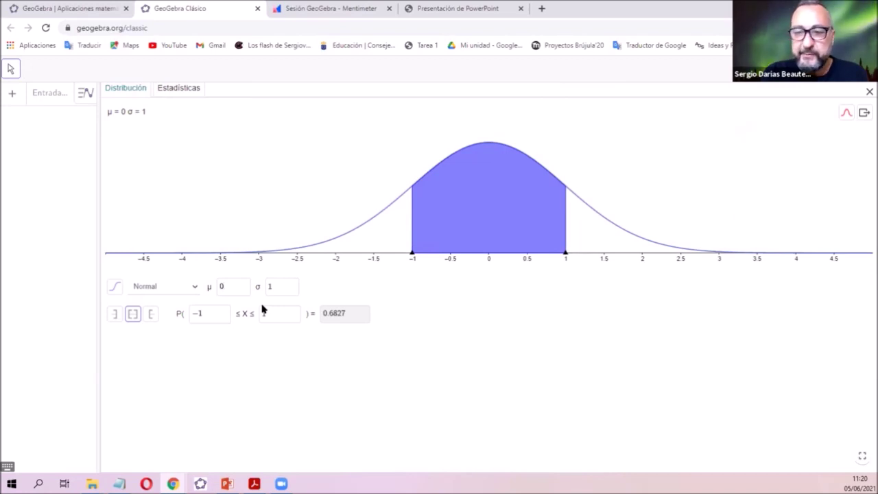
pyautogui.press('BackSpace')
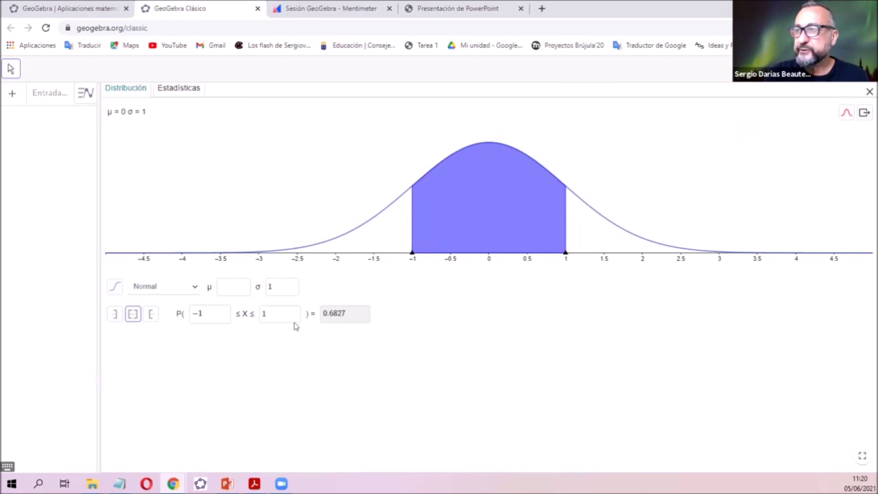
pyautogui.write('78')
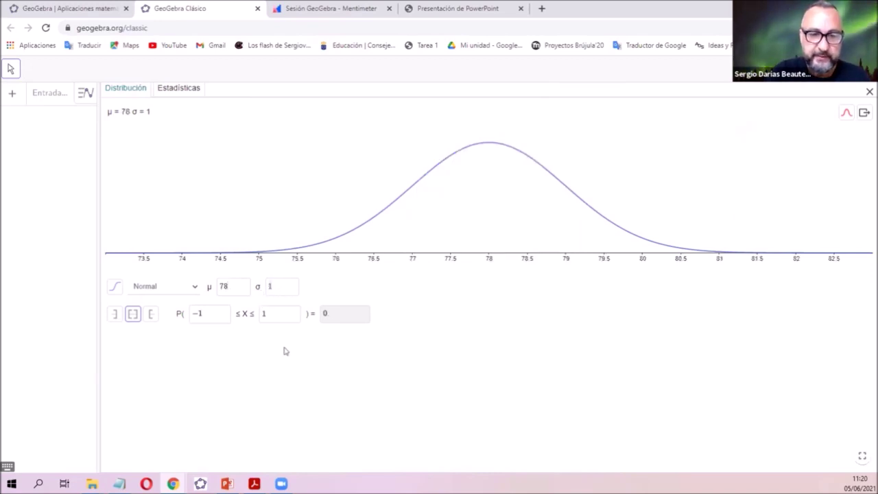
pyautogui.press('Tab')
pyautogui.write('36')
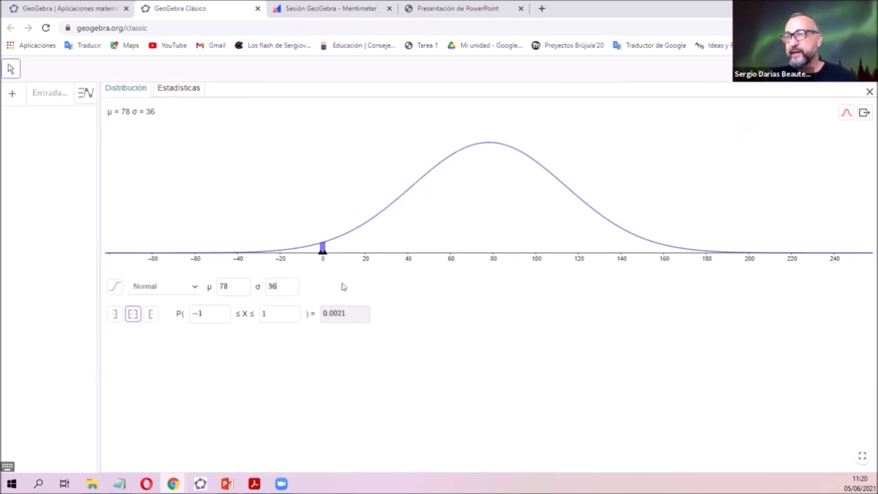
# - Move the interval limits along the axis to about 54 and 99
pyautogui.moveTo(323, 251); pyautogui.dragTo(478, 253)
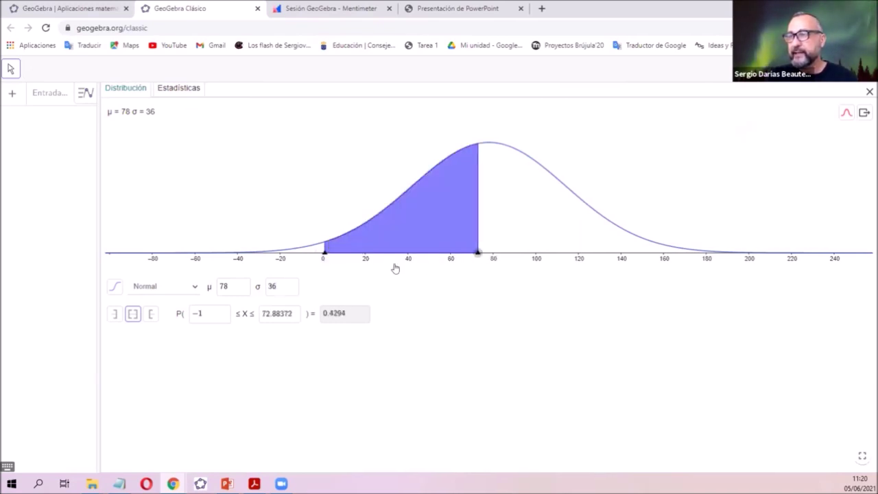
pyautogui.moveTo(323, 253); pyautogui.dragTo(438, 252)
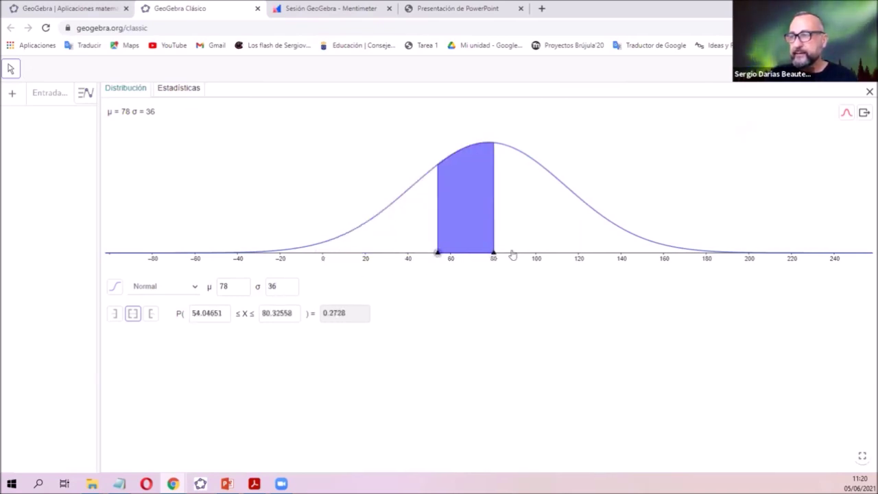
pyautogui.moveTo(493, 252); pyautogui.dragTo(535, 253)
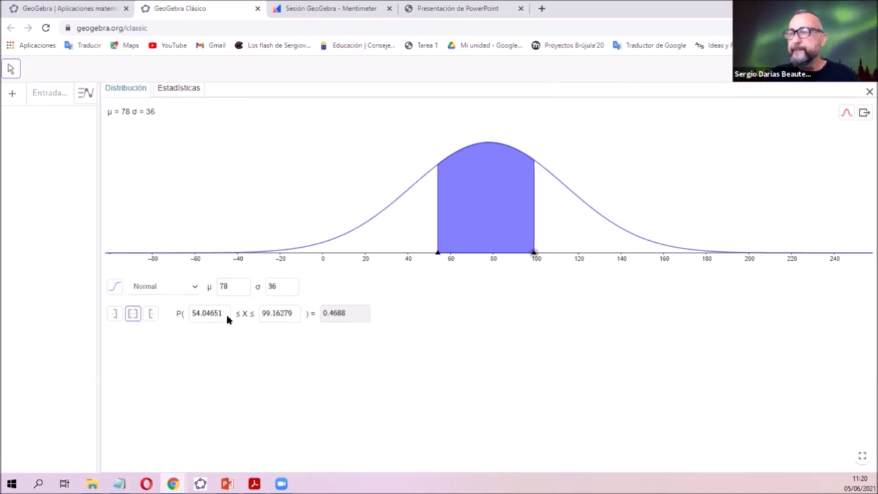
# - Try the right-sided, left-sided and interval probability types on the normal curve
pyautogui.click(153, 314)
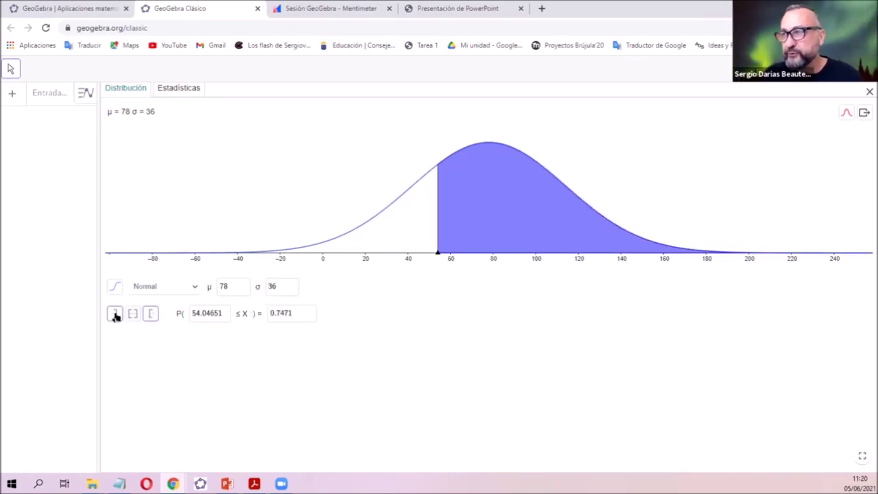
pyautogui.click(115, 315)
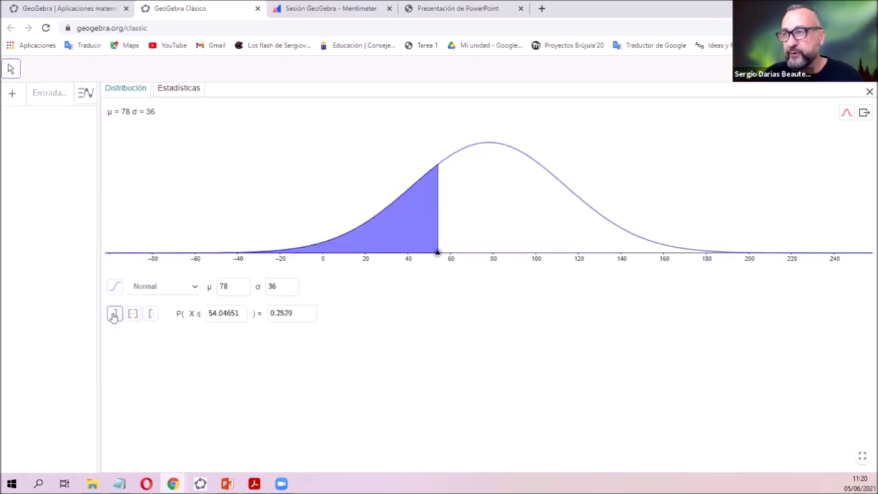
pyautogui.click(153, 316)
pyautogui.click(132, 315)
# - Calculate the right-sided probability P(72 ≤ X) for part a of the problem
pyautogui.click(151, 314)
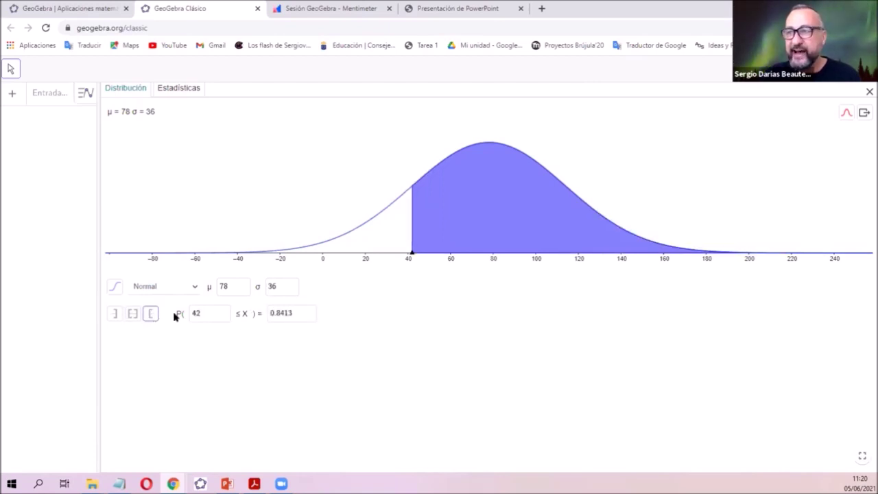
pyautogui.click(208, 314)
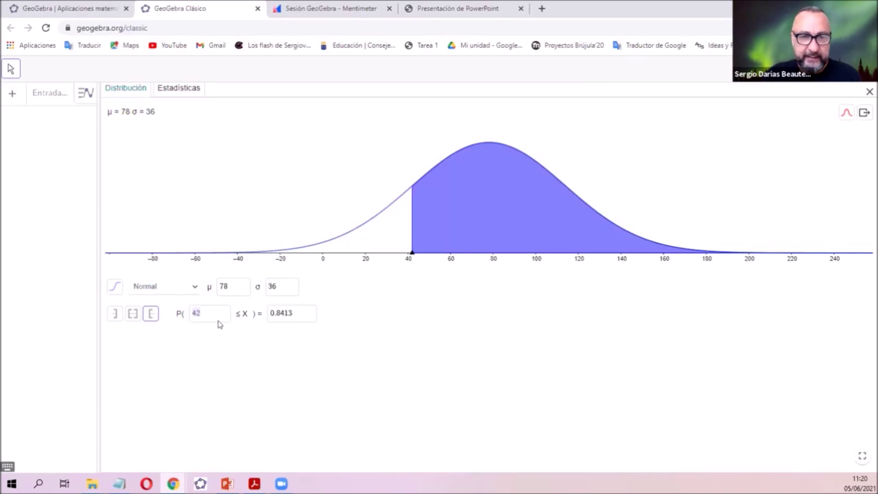
pyautogui.write('72')
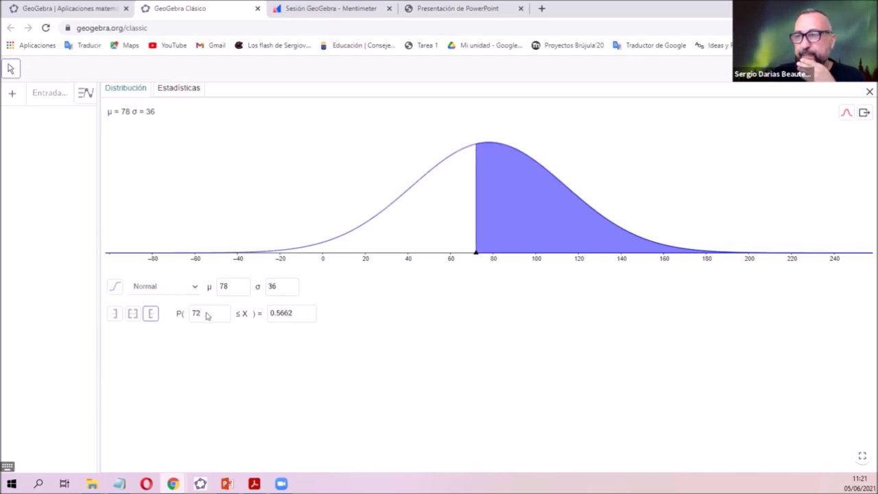
# - Set the right-sided probability result to 0.56 to calculate the matching limit
pyautogui.click(289, 317)
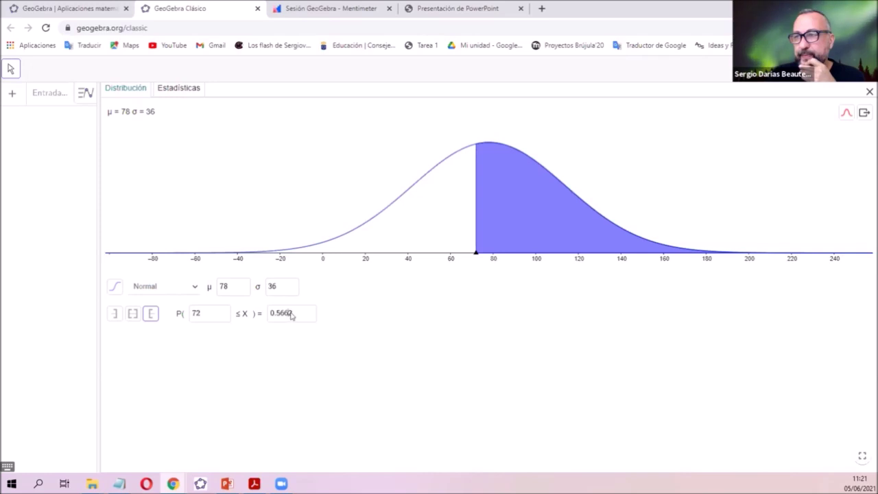
pyautogui.press('BackSpace')
pyautogui.press('BackSpace')
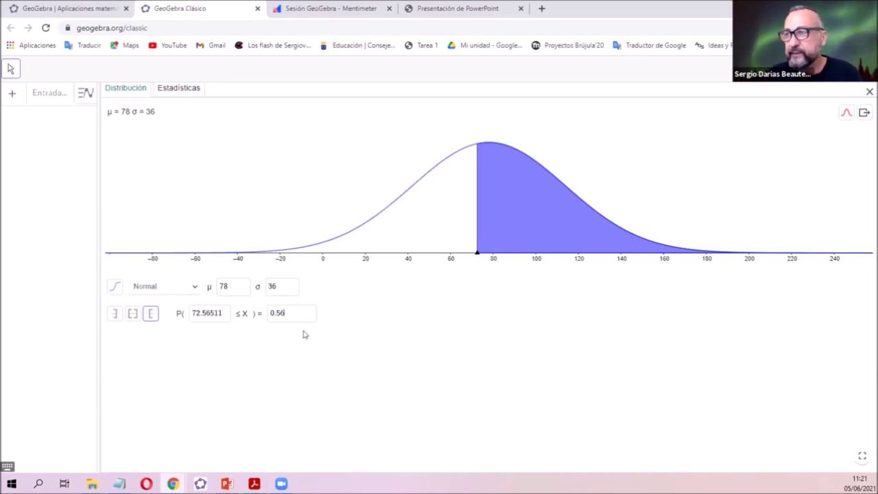
# - Change to the left-sided probability and set its result to 0.25 to find the Apto/No-Apto cutoff score
pyautogui.click(115, 314)
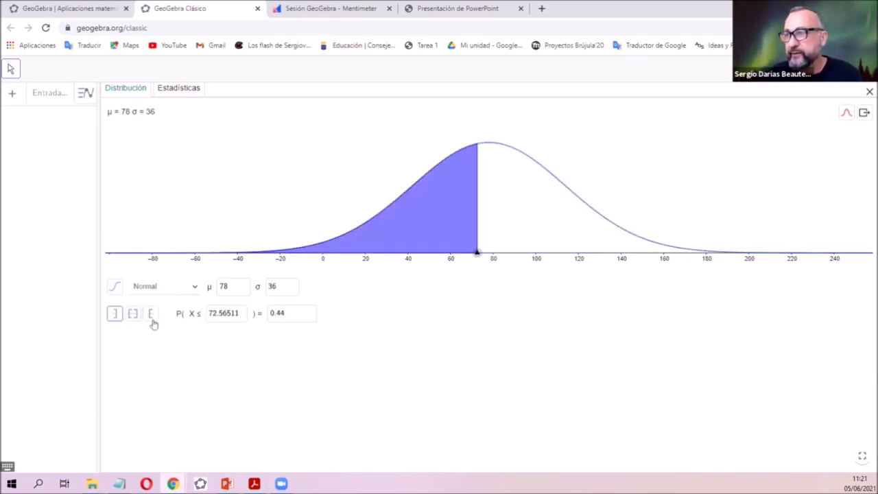
pyautogui.moveTo(418, 259); pyautogui.dragTo(413, 259)
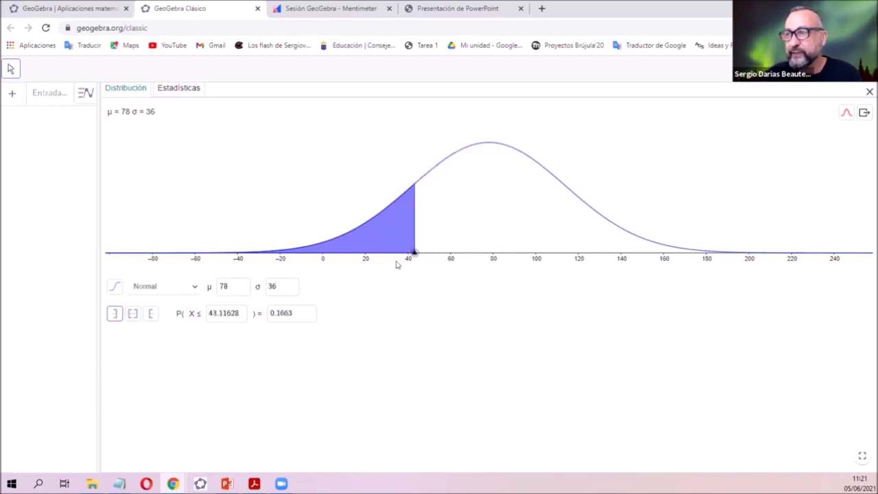
pyautogui.click(221, 314)
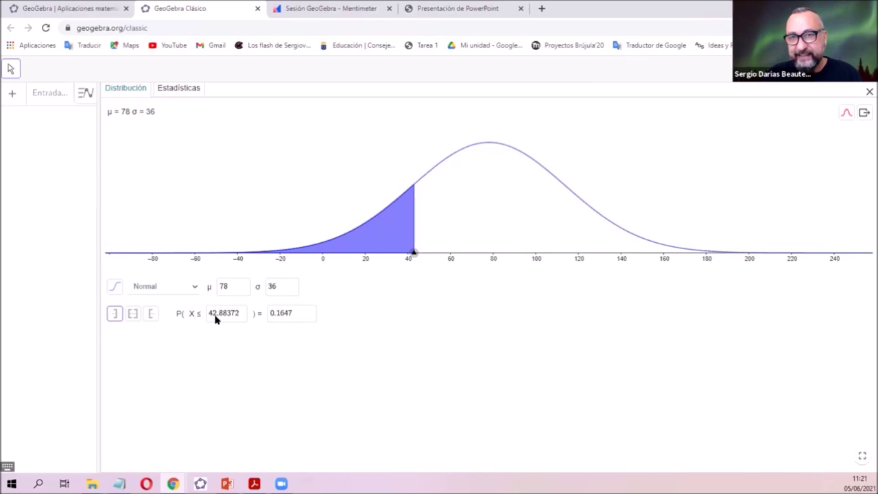
pyautogui.moveTo(289, 315); pyautogui.dragTo(273, 316)
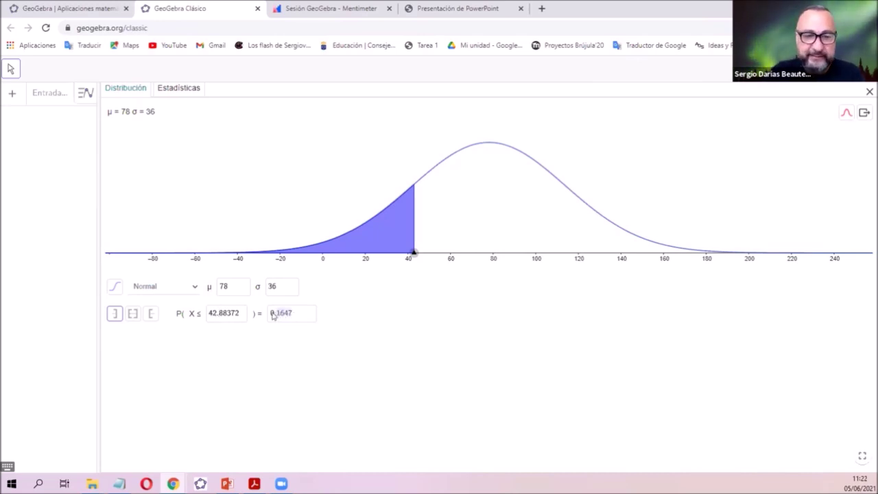
pyautogui.write('0.25')
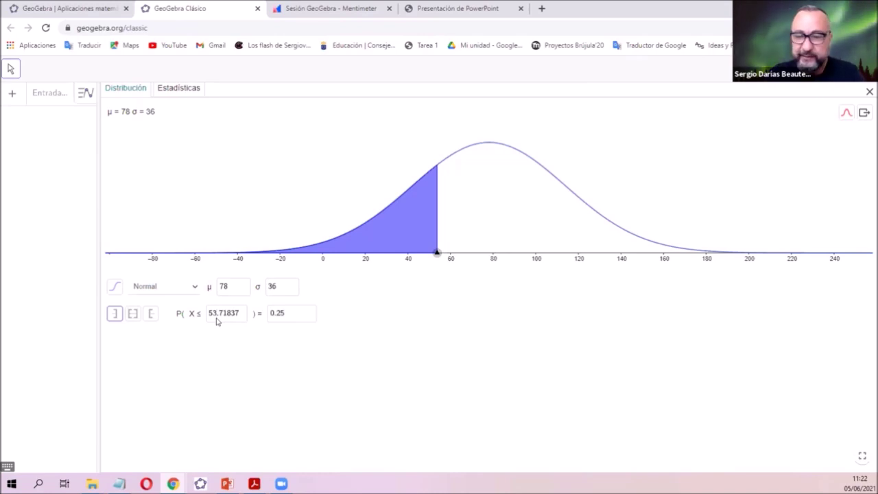
# - Set the limit of the left-sided probability P(X ≤ x) to 58
pyautogui.press('BackSpace')
pyautogui.write('8')
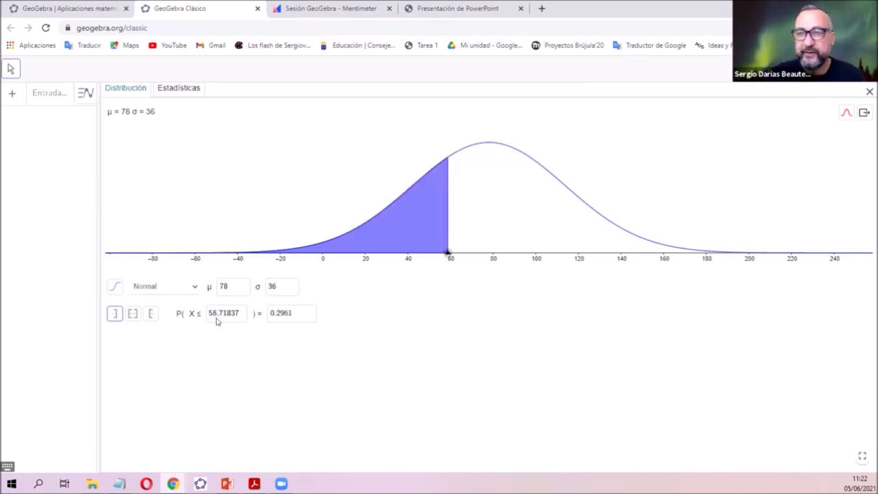
pyautogui.press('Delete')
pyautogui.press('Delete')
pyautogui.press('Delete')
pyautogui.press('Delete')
pyautogui.press('Delete')
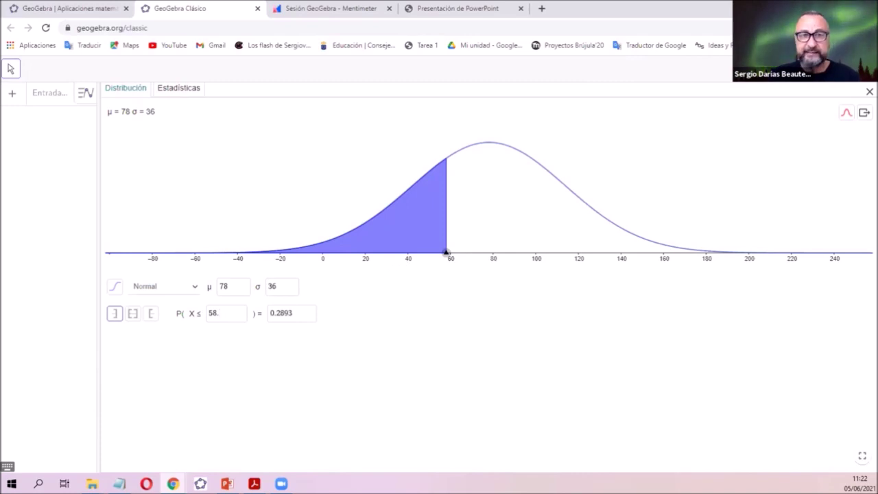
pyautogui.press('BackSpace')
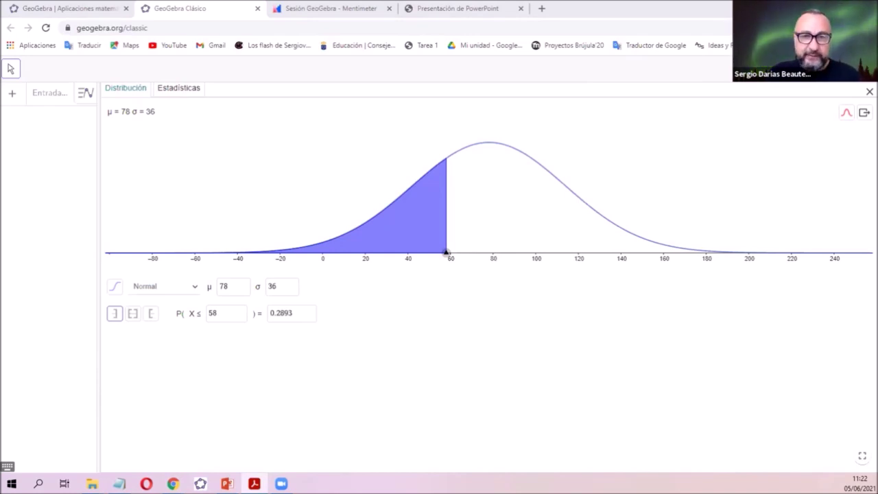
# - Change the distribution to Binomial with n = 5 and p = 0.8
pyautogui.click(194, 287)
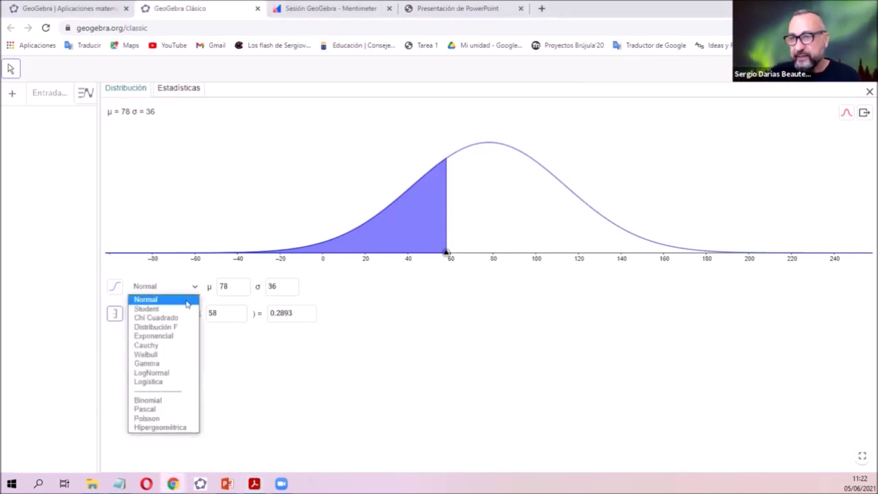
pyautogui.click(174, 400)
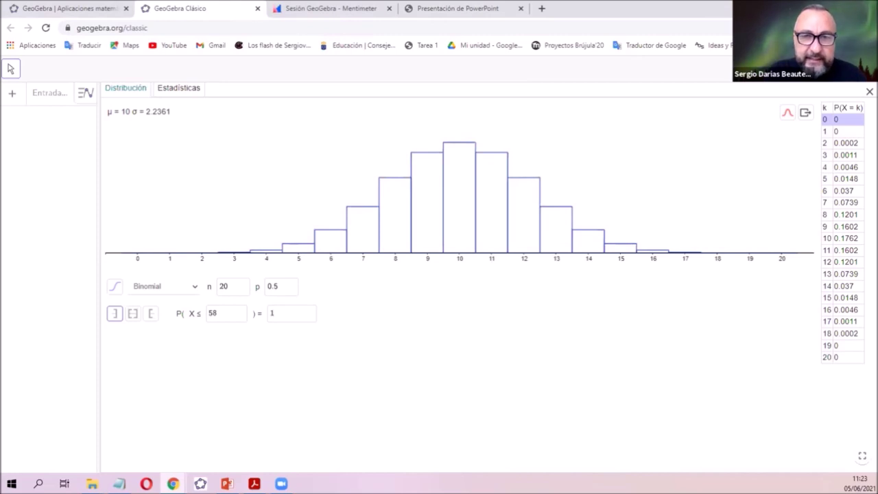
pyautogui.click(233, 288)
pyautogui.doubleClick(223, 287)
pyautogui.write('5')
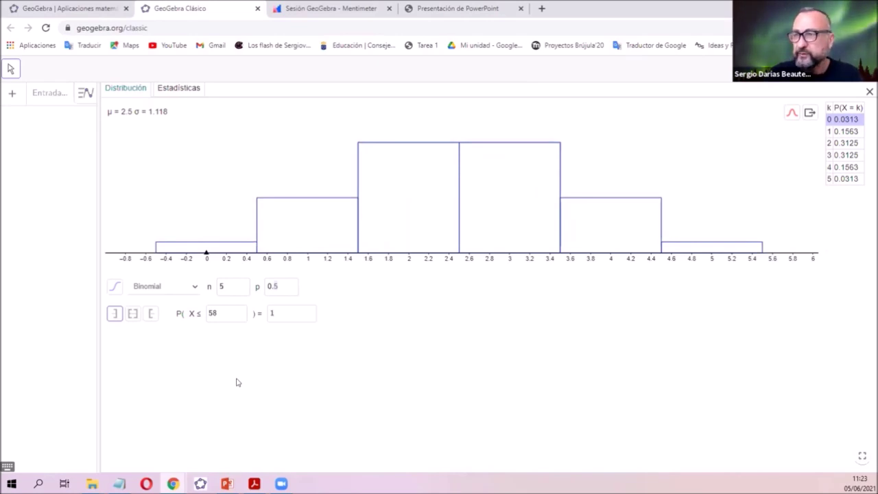
pyautogui.press('BackSpace')
pyautogui.write('8')
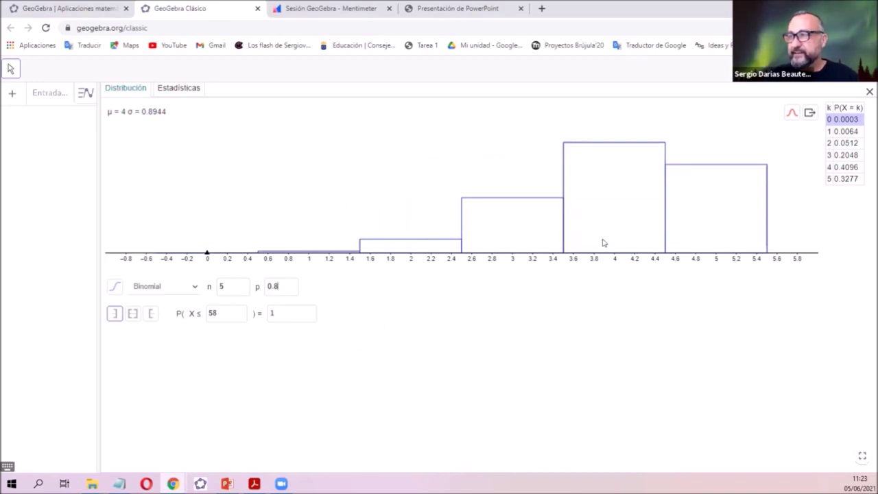
pyautogui.click(237, 317)
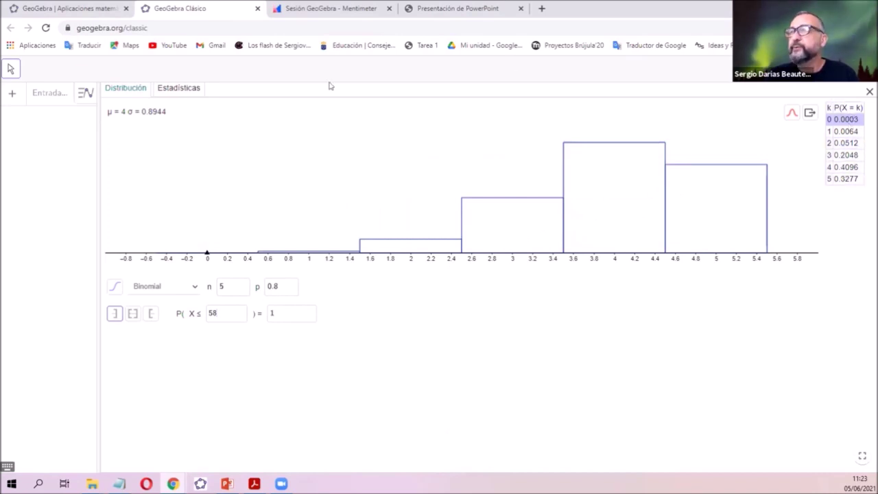
# - Switch to the presentation PDF in the browser and move past Problema 3 to examine the Problema 4 binomial distribution slides
pyautogui.press('super+Down')
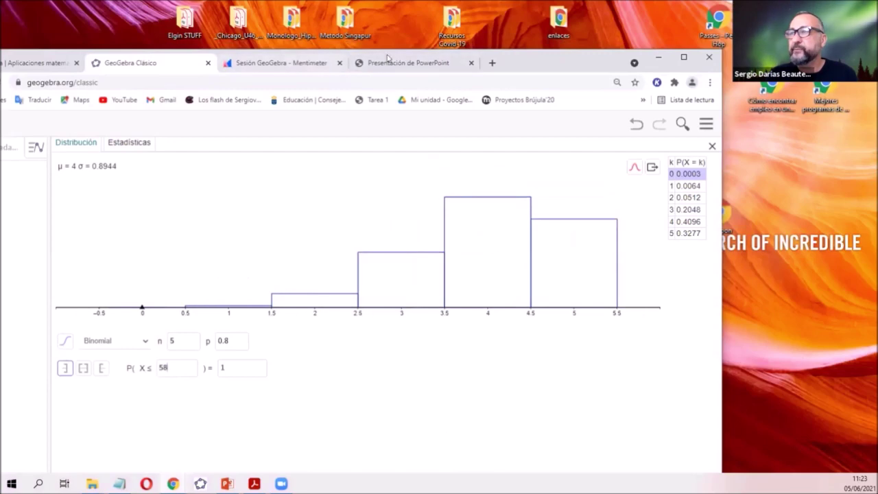
pyautogui.click(385, 63)
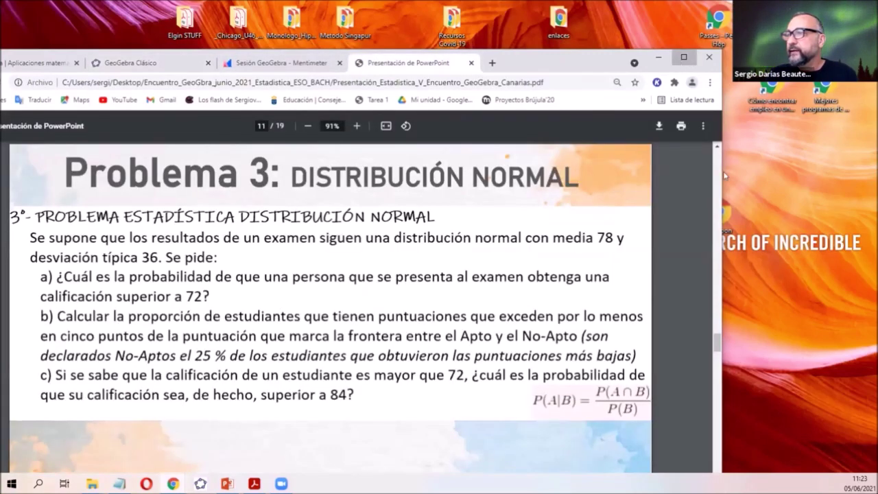
pyautogui.click(684, 57)
pyautogui.scroll(-1, 451, 252)
pyautogui.scroll(-4, 451, 253)
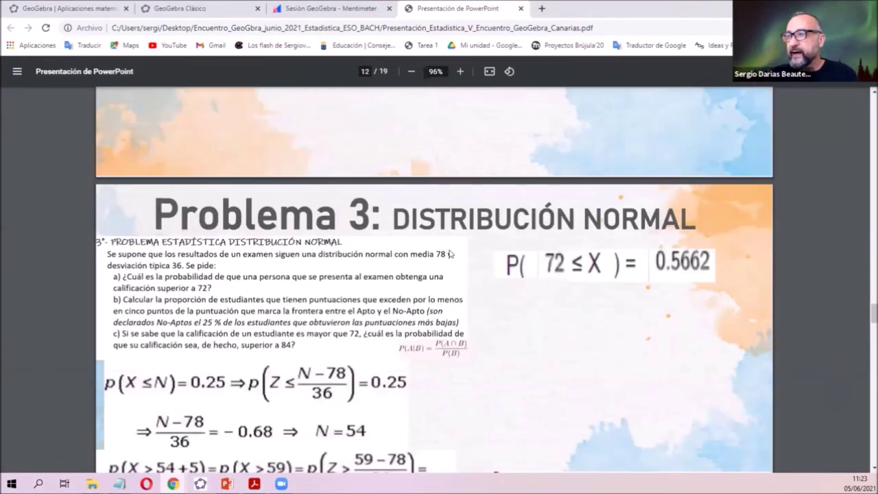
pyautogui.scroll(4, 451, 254)
pyautogui.scroll(-4, 451, 254)
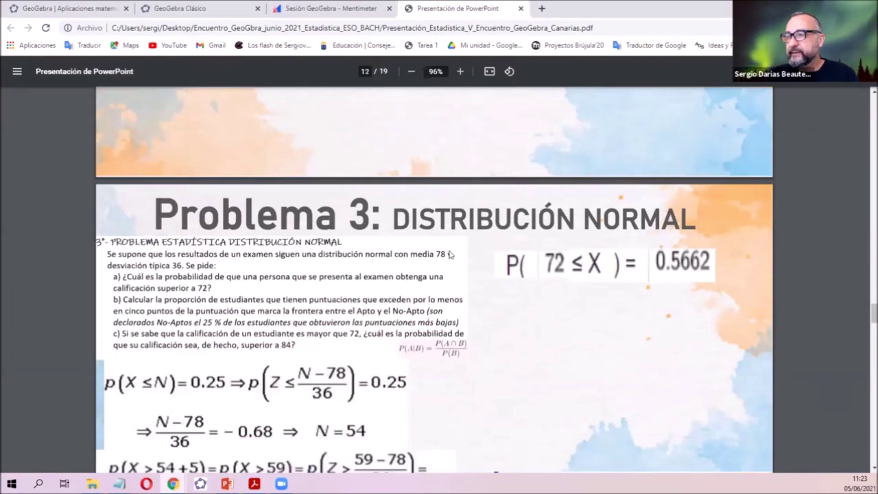
pyautogui.scroll(-15, 450, 254)
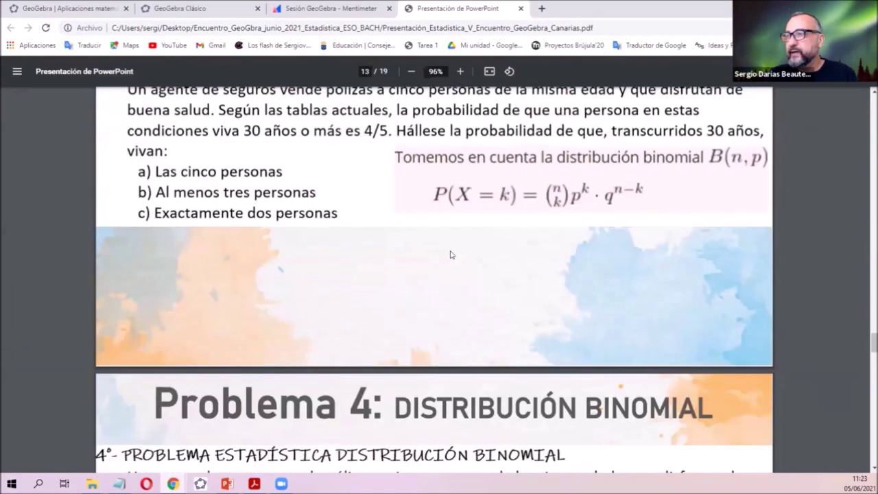
pyautogui.scroll(4, 459, 253)
pyautogui.scroll(-9, 459, 253)
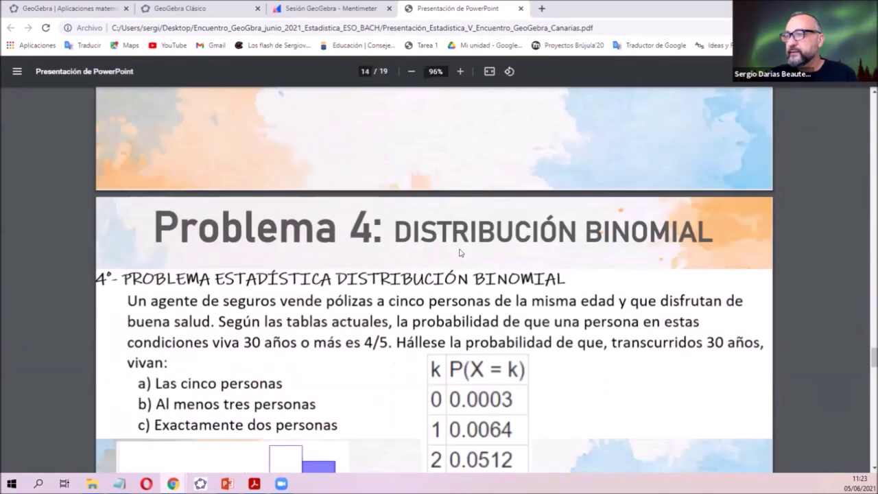